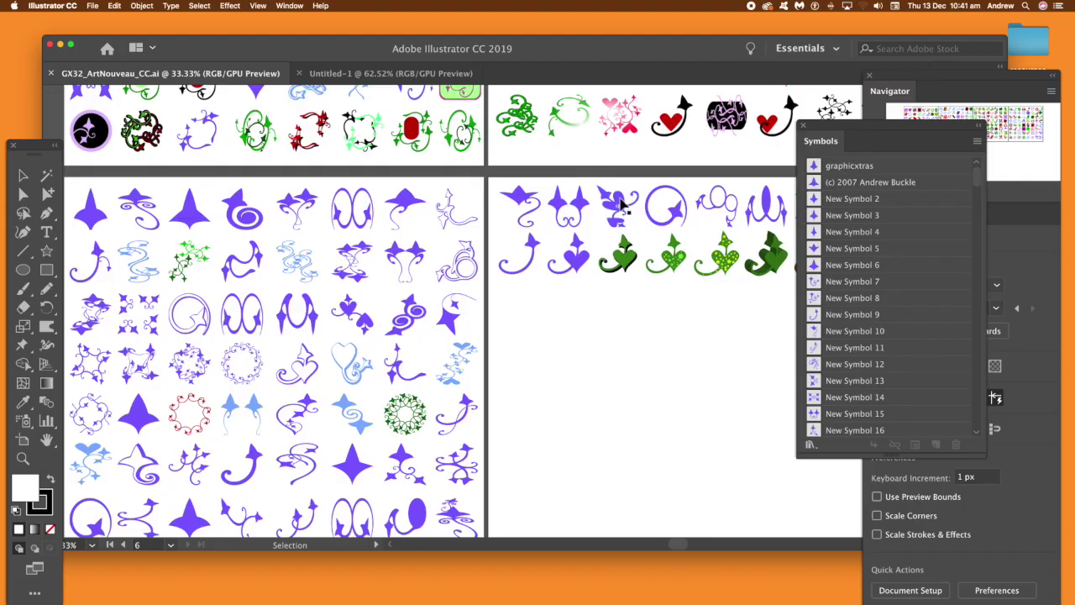
Select and copy the purple leaf-and-heart New Symbol 41 motif, then go to Untitled-1
{"action": "left_click", "coordinate": [621, 204]}
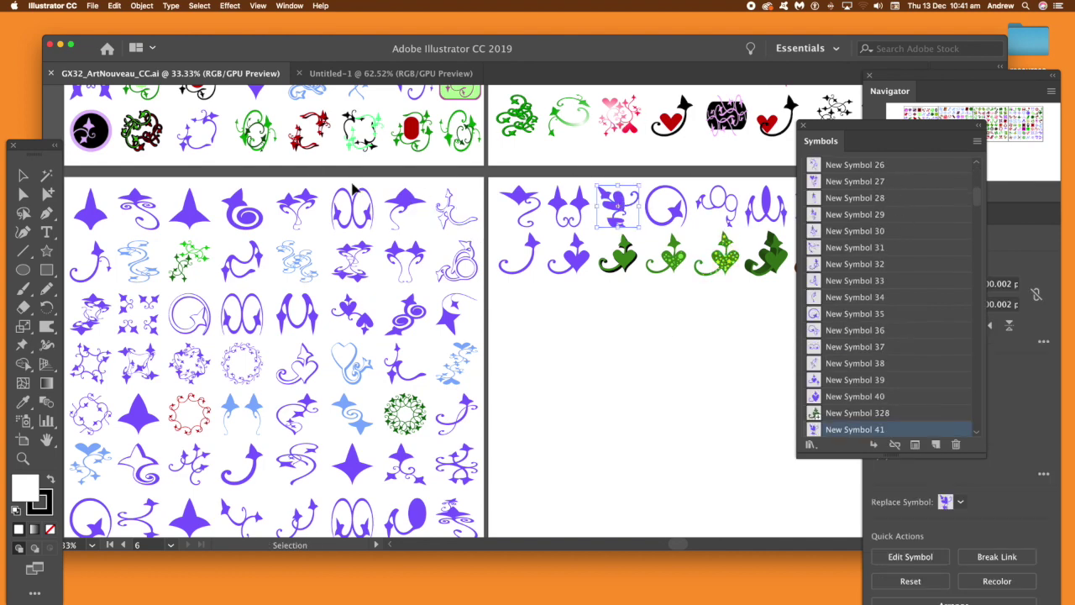
{"action": "left_click", "coordinate": [376, 74]}
Paste the motif into Untitled-1, enlarge it to about 229 px wide, and expand it to artwork
{"action": "key", "text": "super+v"}
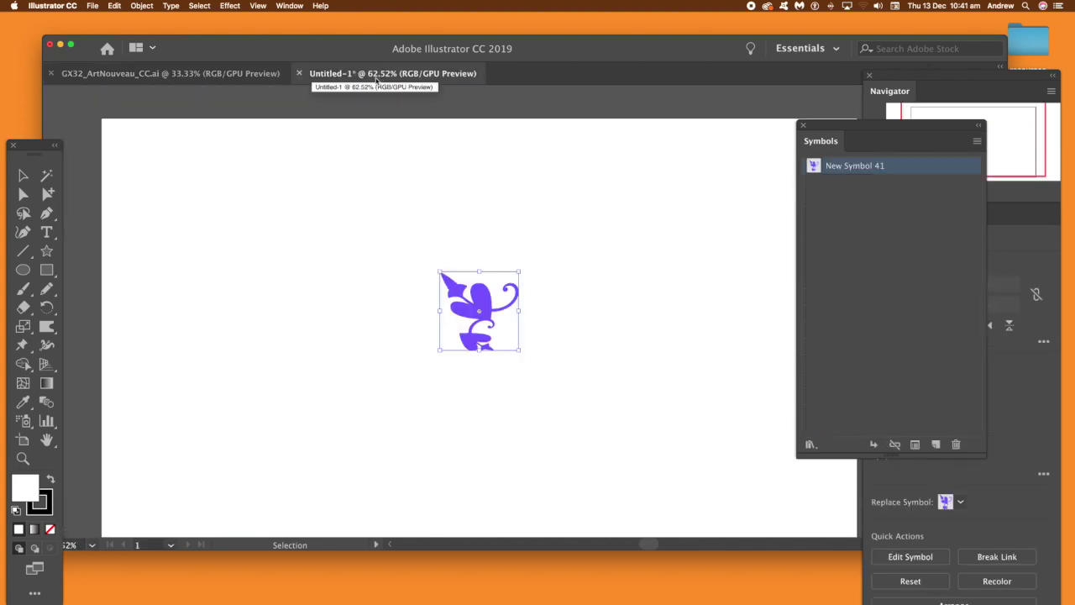
{"action": "left_click_drag", "start_coordinate": [519, 349], "coordinate": [531, 385]}
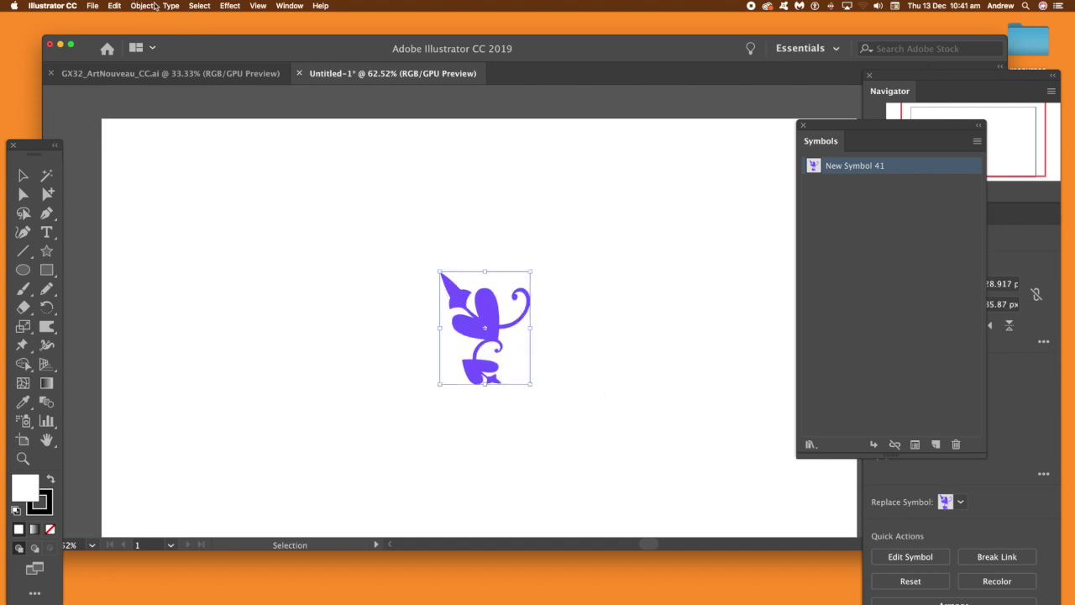
{"action": "left_click", "coordinate": [142, 6]}
{"action": "left_click", "coordinate": [155, 115]}
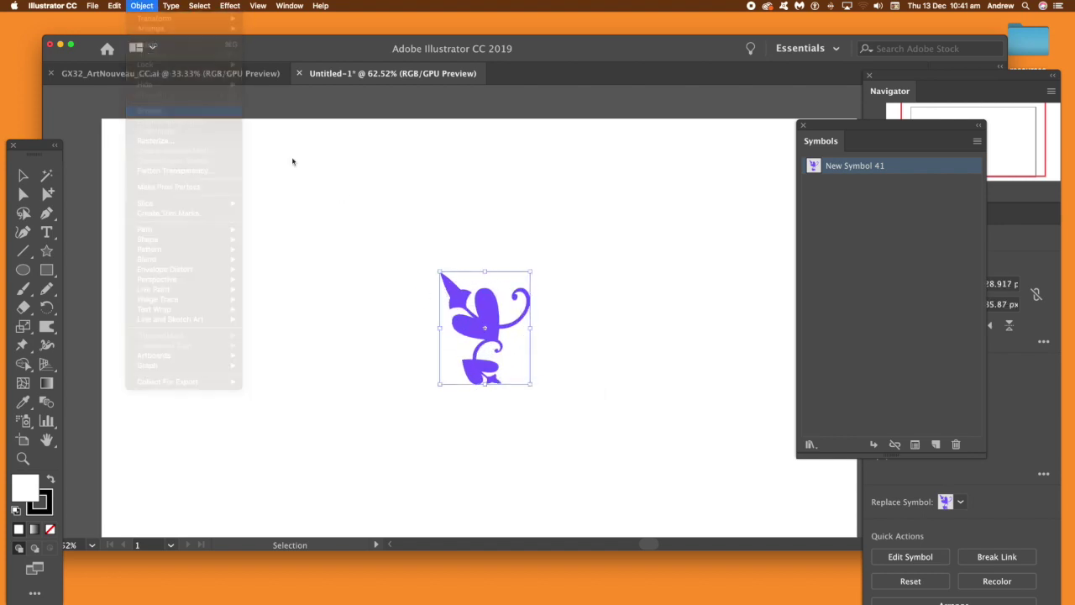
{"action": "left_click", "coordinate": [613, 443]}
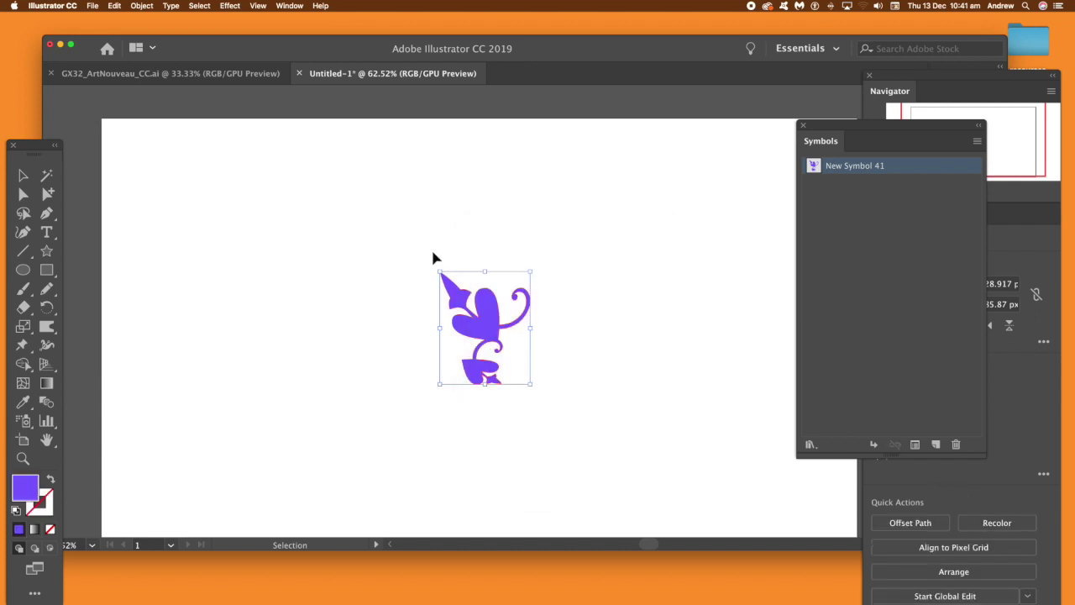
Reselect the expanded motif and bring up the Object menu's pattern options
{"action": "left_click", "coordinate": [480, 283]}
{"action": "left_click", "coordinate": [485, 304]}
{"action": "left_click", "coordinate": [141, 6]}
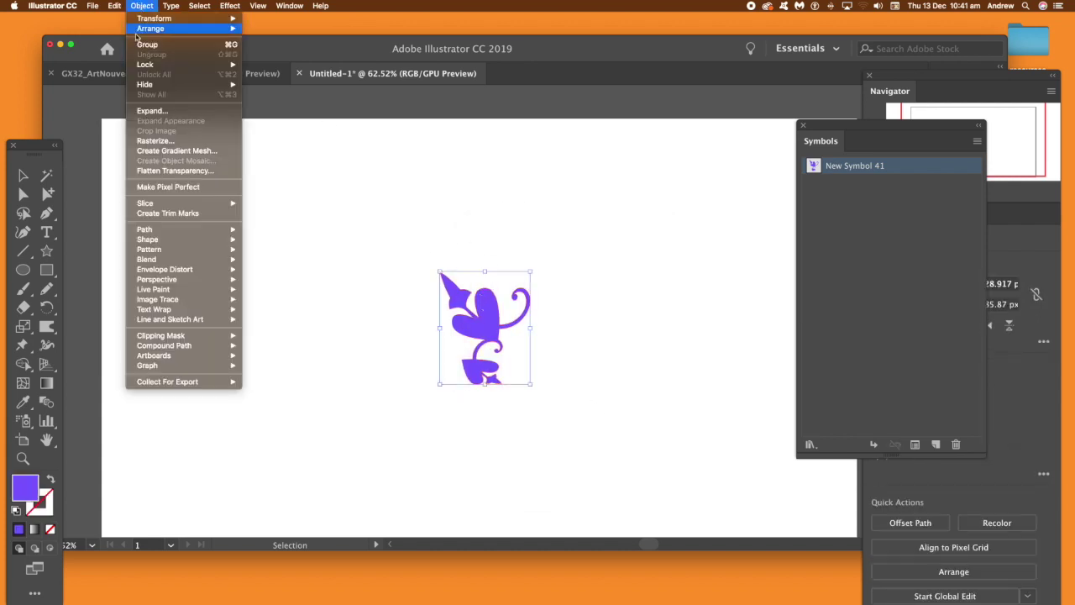
{"action": "mouse_move", "coordinate": [165, 250]}
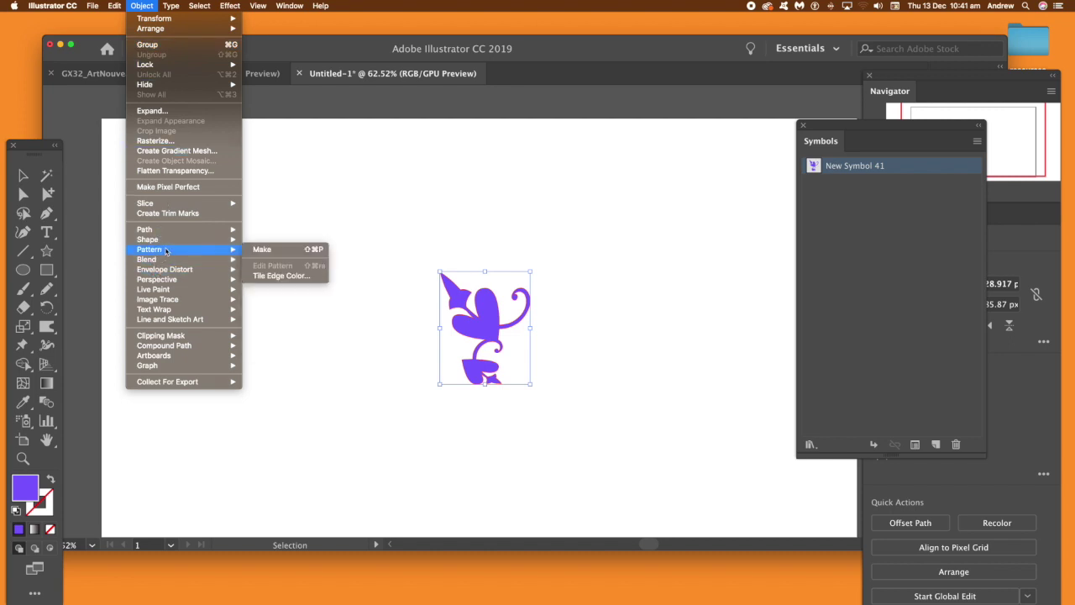
Make a pattern from the motif, shift it, and add an enlarged light-orange copy down-right
{"action": "left_click", "coordinate": [294, 251]}
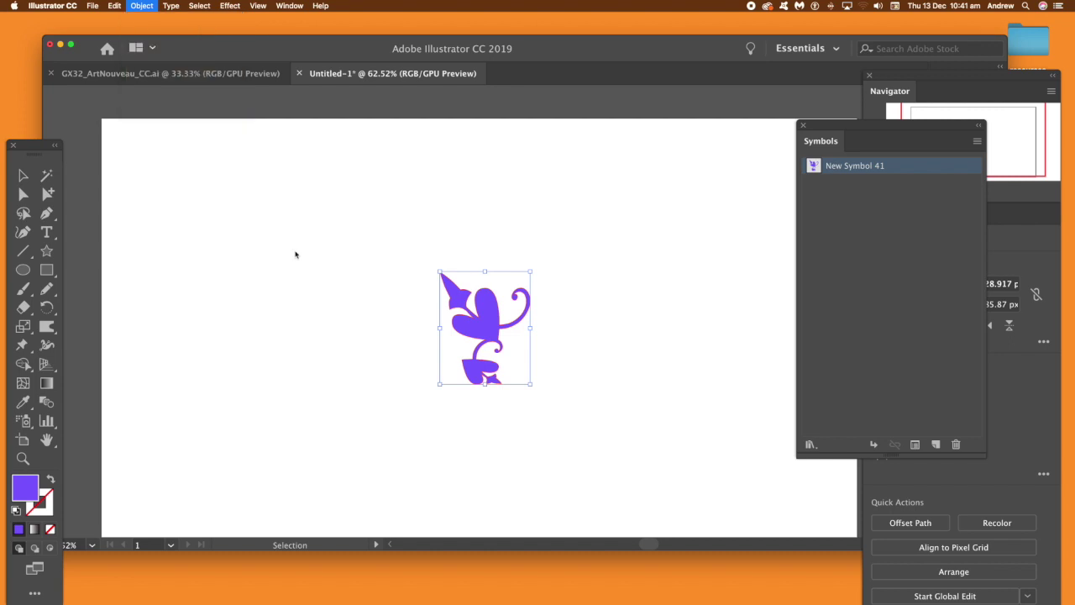
{"action": "left_click", "coordinate": [487, 301]}
{"action": "left_click_drag", "start_coordinate": [436, 265], "coordinate": [474, 294]}
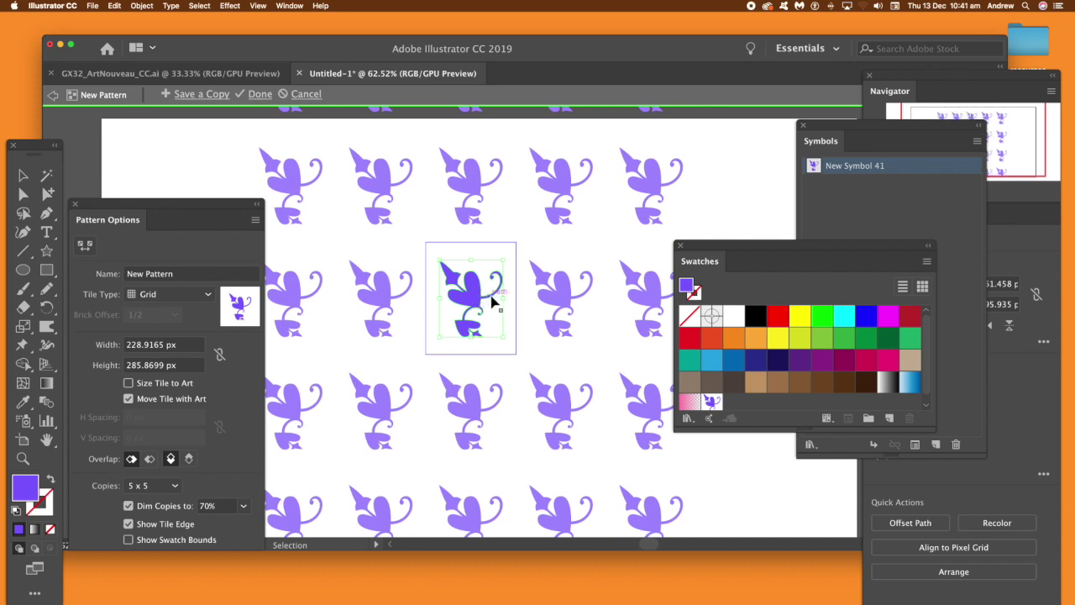
{"action": "left_click_drag", "start_coordinate": [460, 284], "coordinate": [525, 335]}
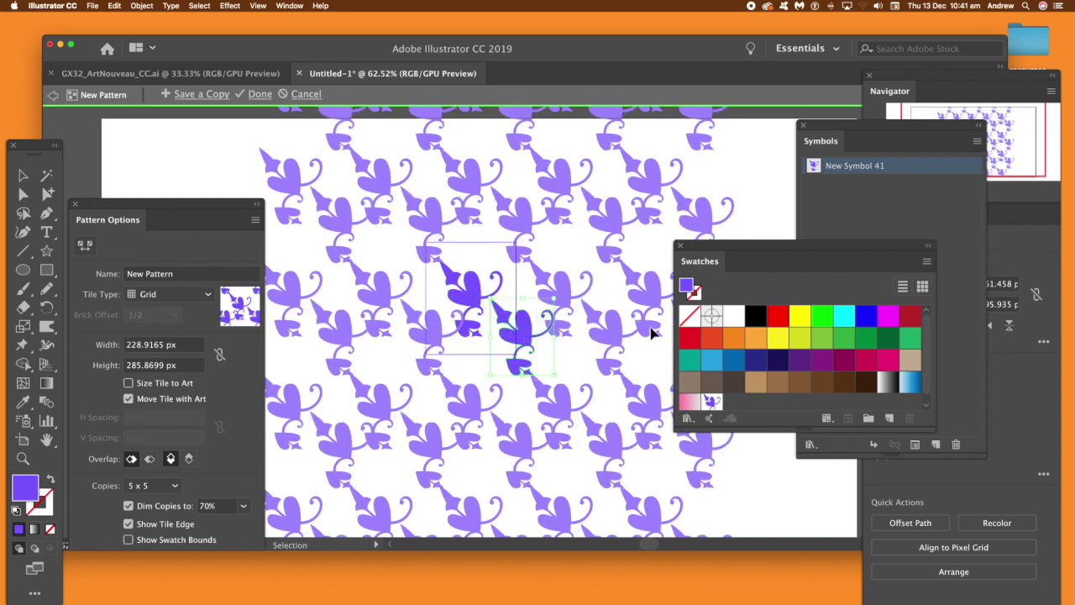
{"action": "left_click", "coordinate": [756, 338]}
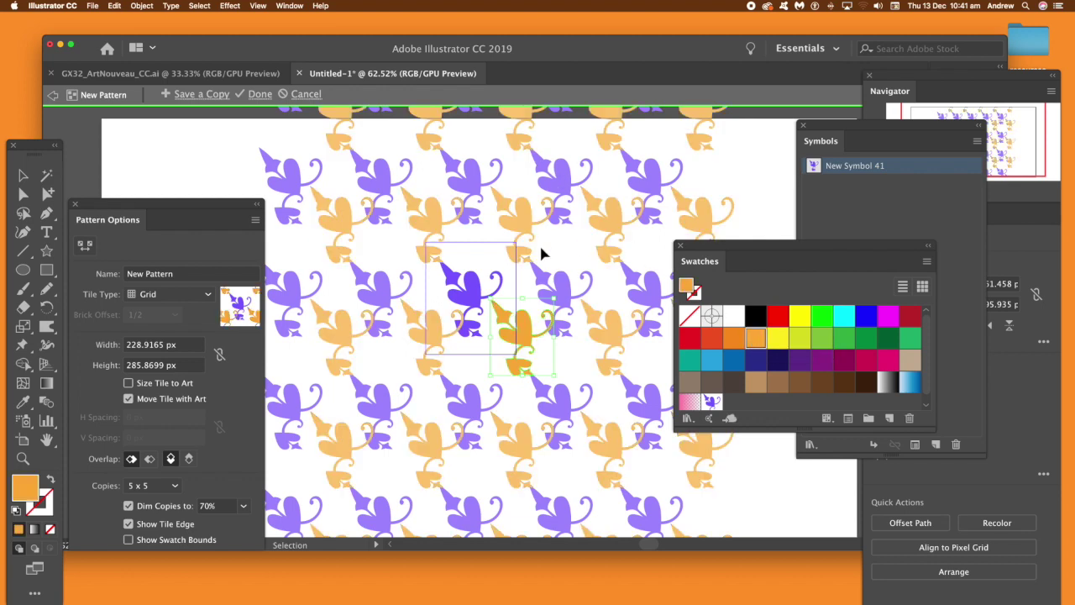
{"action": "left_click_drag", "start_coordinate": [490, 299], "coordinate": [472, 277]}
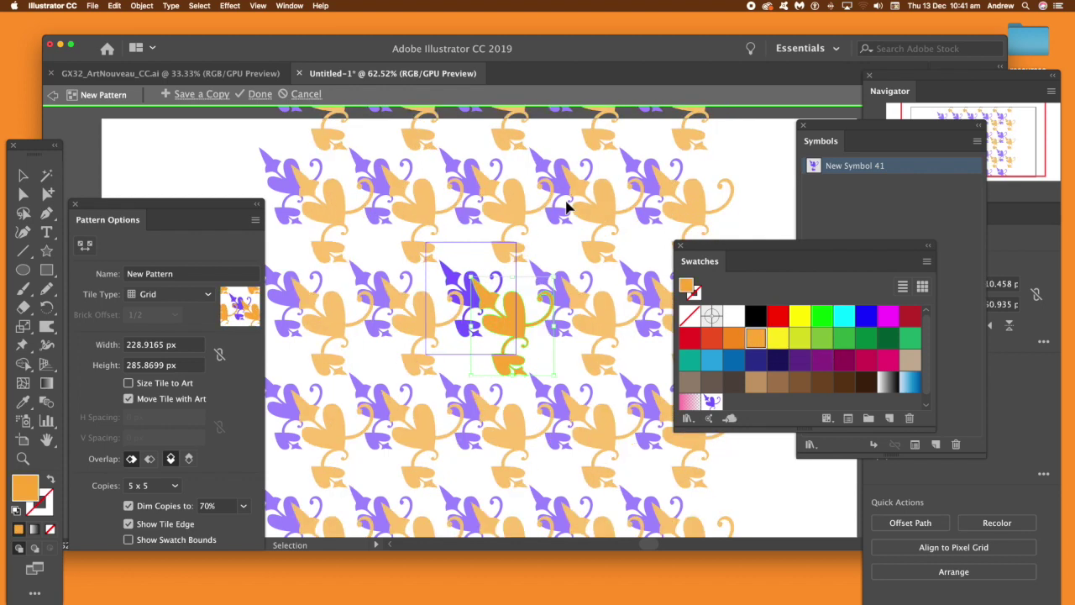
Resize the purple motif, save the tile as New Pattern 2, and exit pattern editing
{"action": "left_click", "coordinate": [442, 270]}
{"action": "left_click_drag", "start_coordinate": [440, 254], "coordinate": [437, 248]}
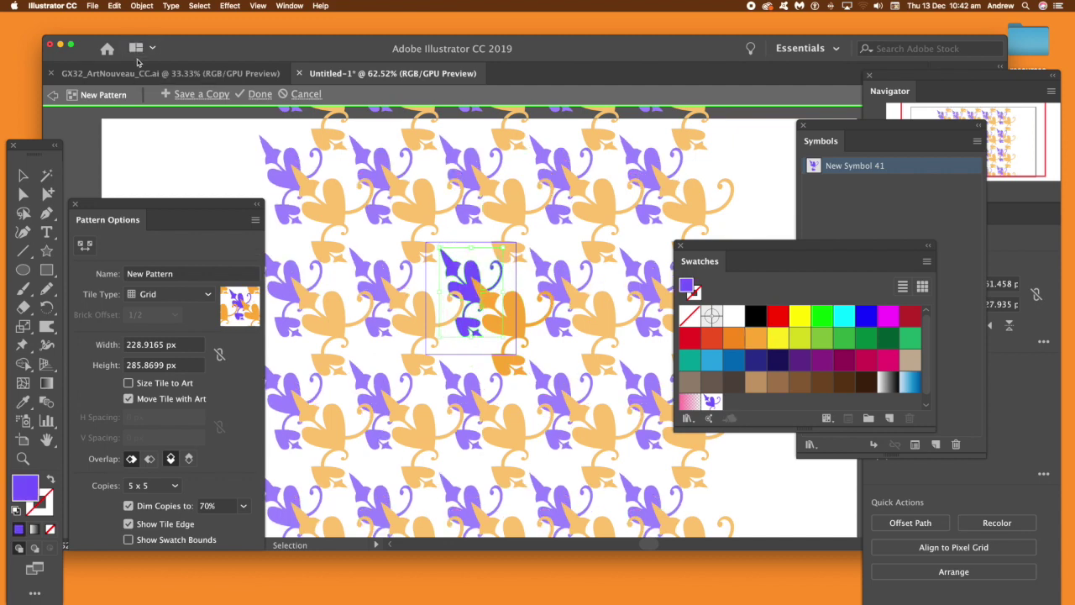
{"action": "left_click", "coordinate": [194, 94]}
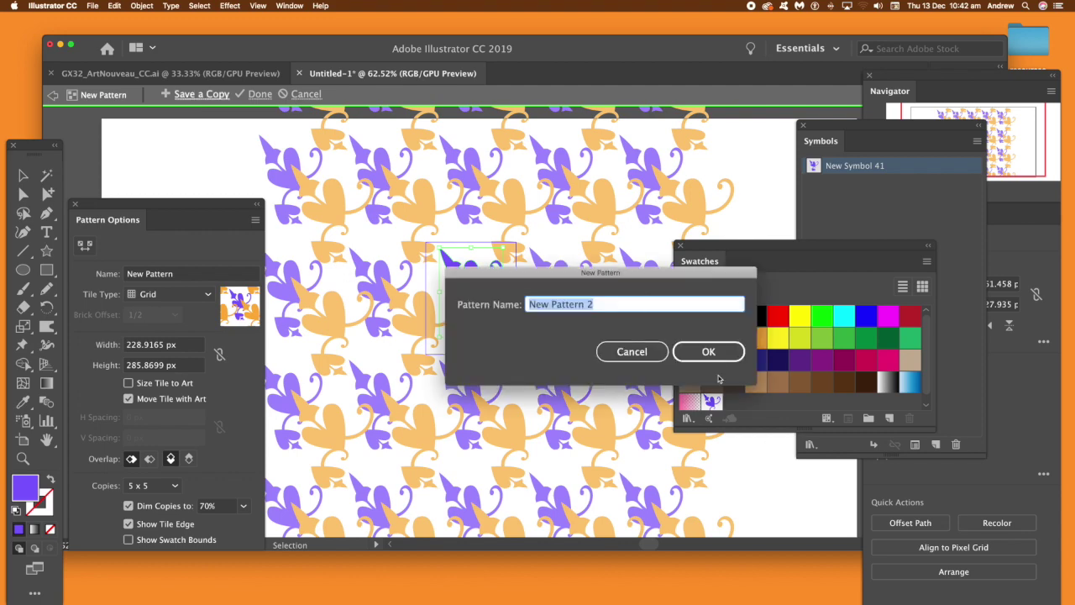
{"action": "left_click", "coordinate": [706, 351]}
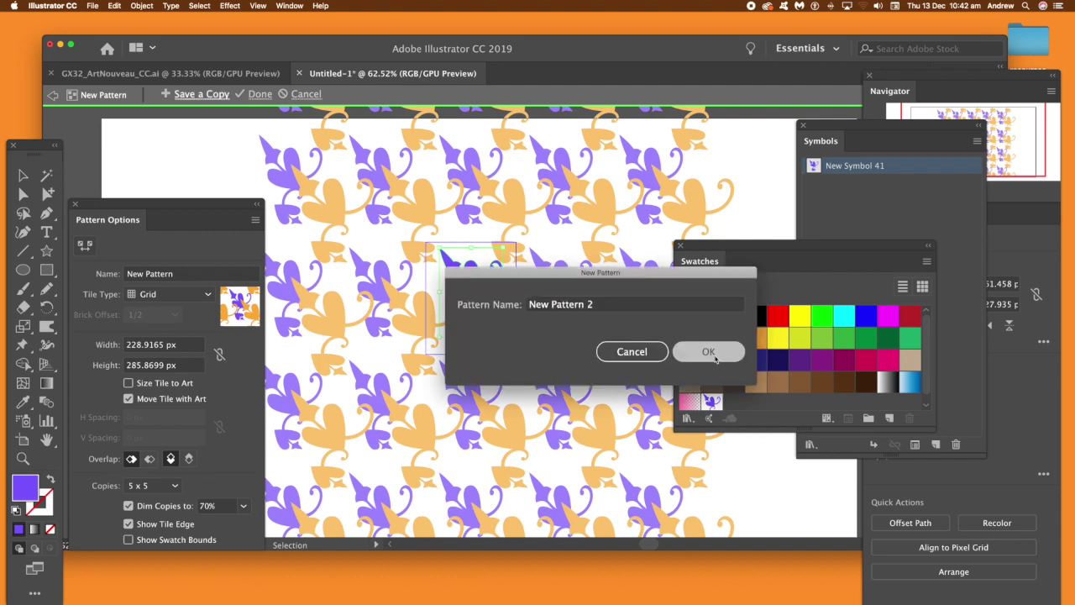
{"action": "left_click", "coordinate": [306, 94]}
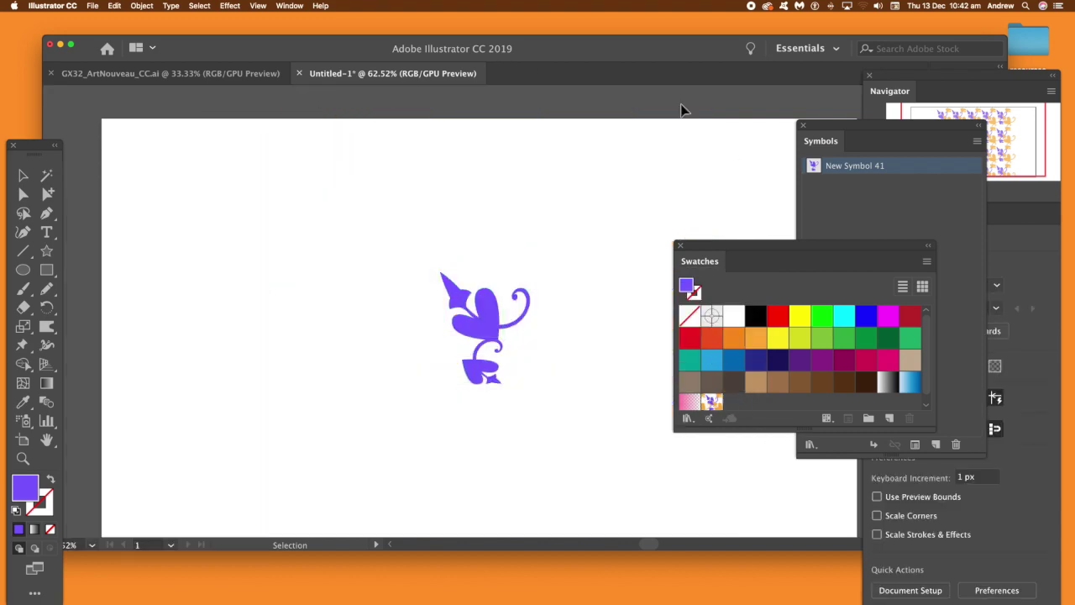
Delete the leftover purple motif from the artboard
{"action": "left_click", "coordinate": [493, 323]}
{"action": "key", "text": "Delete"}
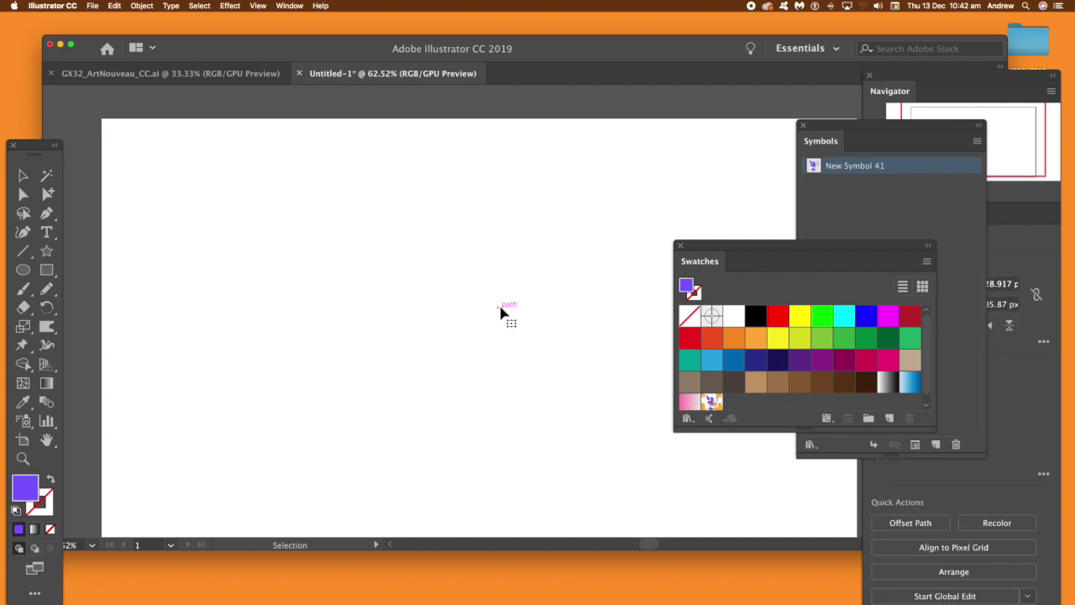
{"action": "left_click", "coordinate": [290, 6]}
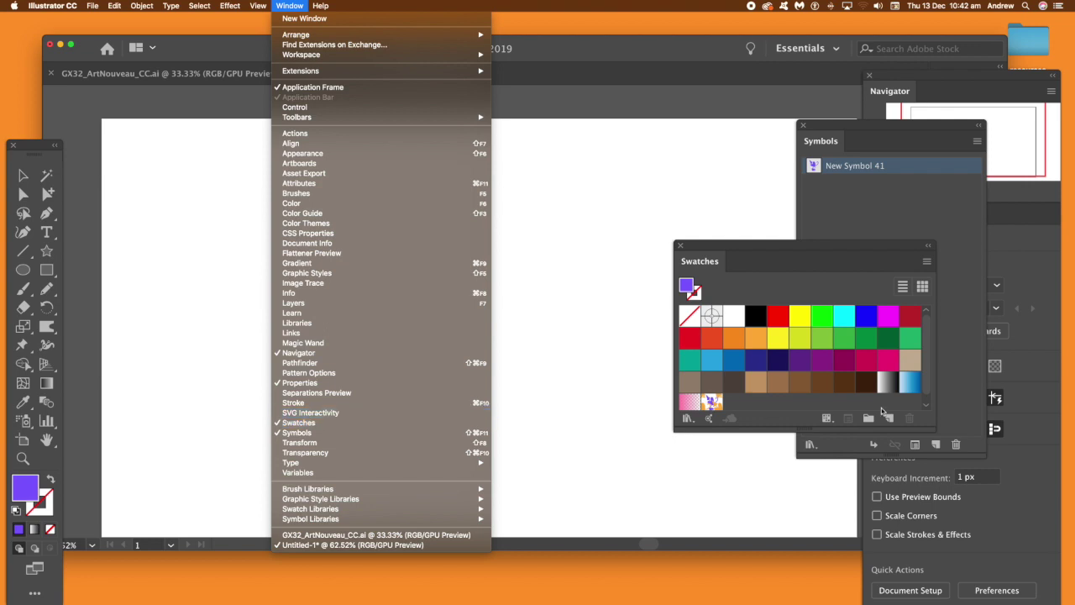
{"action": "left_click", "coordinate": [724, 240]}
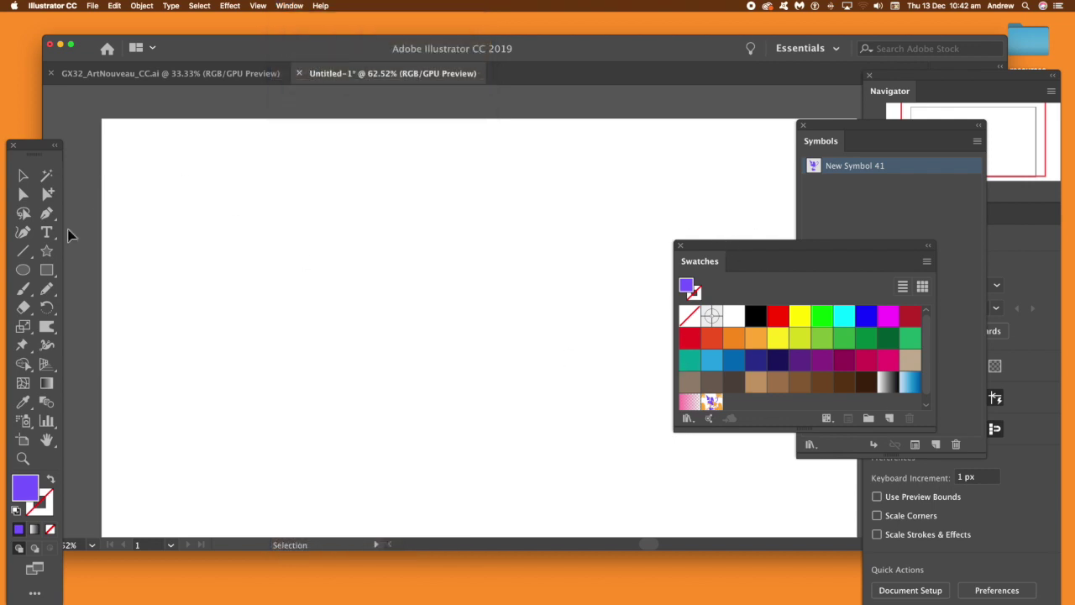
Draw a large rectangle and fill it with the orange-and-purple pattern swatch
{"action": "left_click", "coordinate": [46, 270]}
{"action": "mouse_move", "coordinate": [185, 172]}
{"action": "left_mouse_down"}
{"action": "mouse_move", "coordinate": [398, 345]}
{"action": "mouse_move", "coordinate": [597, 454]}
{"action": "left_mouse_up"}
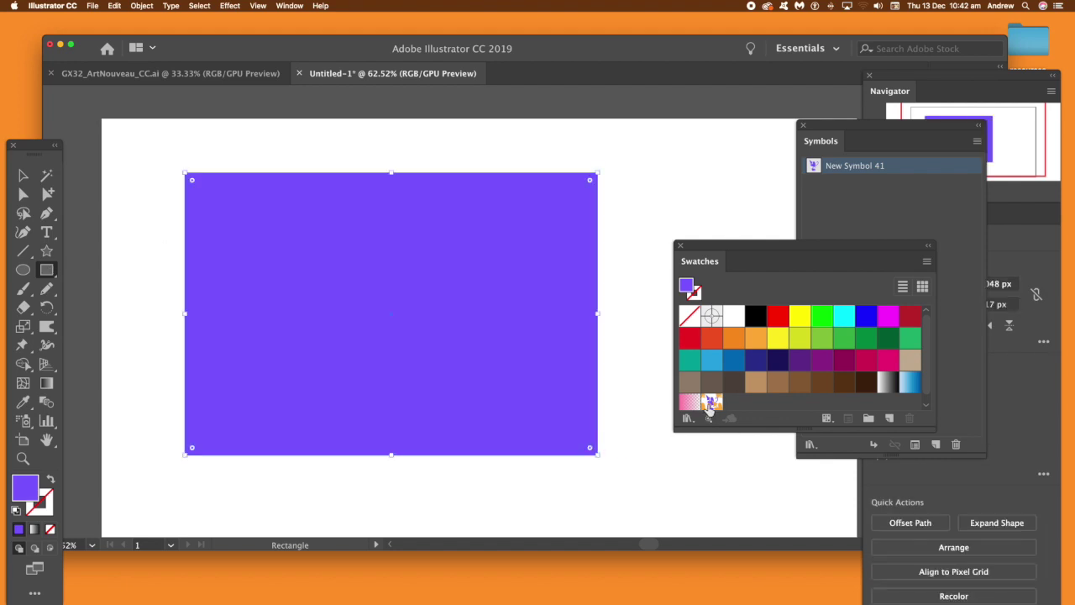
{"action": "left_click", "coordinate": [711, 402]}
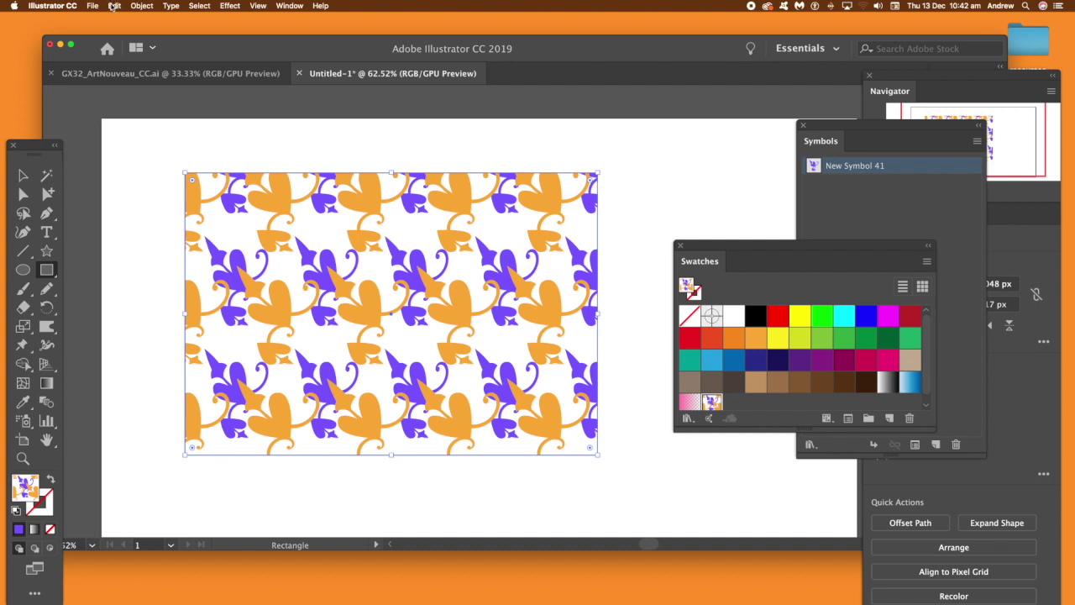
{"action": "left_click", "coordinate": [114, 6]}
In Recolor Artwork, apply the Left Complement harmony and shuffle the colour order repeatedly
{"action": "mouse_move", "coordinate": [199, 182]}
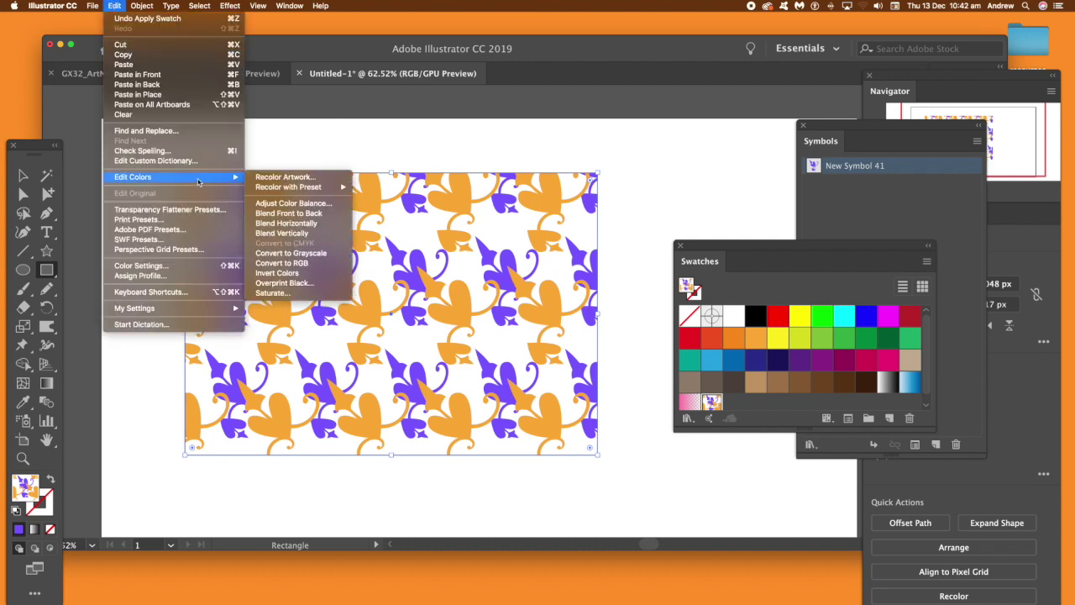
{"action": "left_click", "coordinate": [307, 180]}
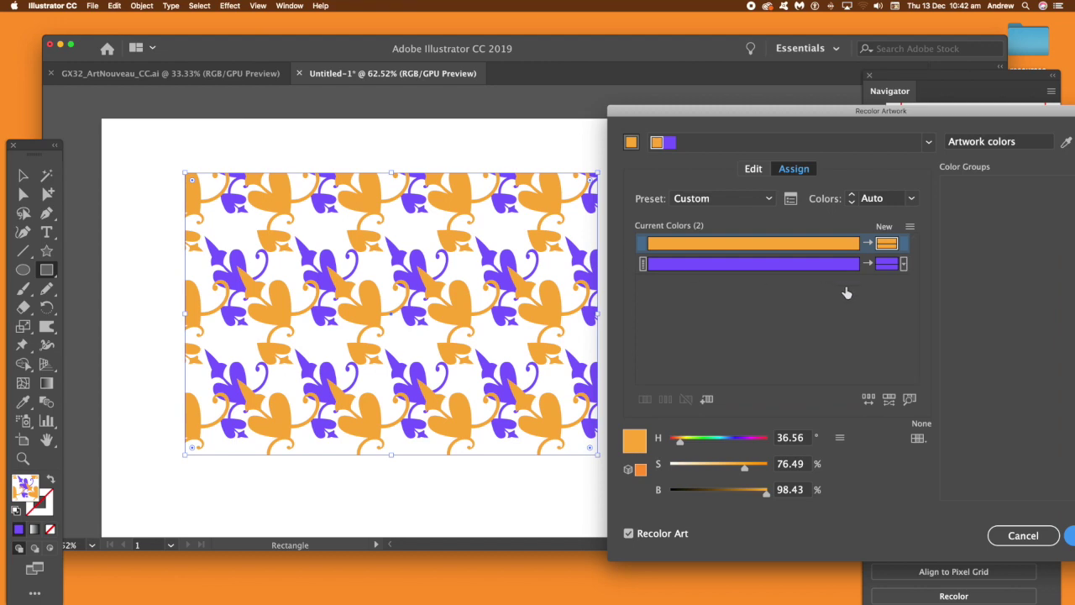
{"action": "left_click", "coordinate": [928, 141]}
{"action": "left_click", "coordinate": [833, 243]}
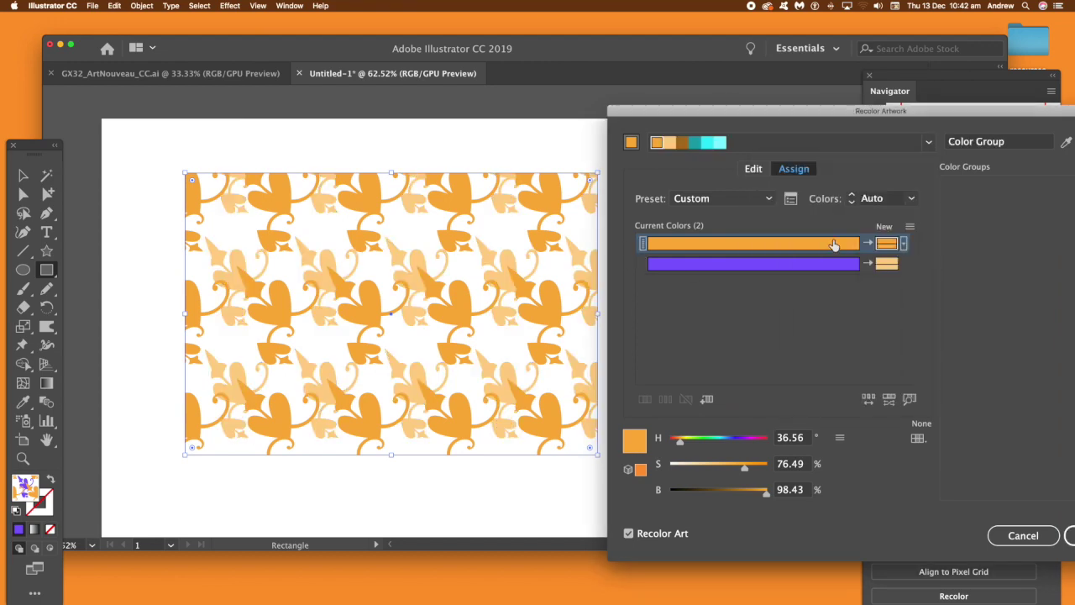
{"action": "left_click", "coordinate": [869, 398]}
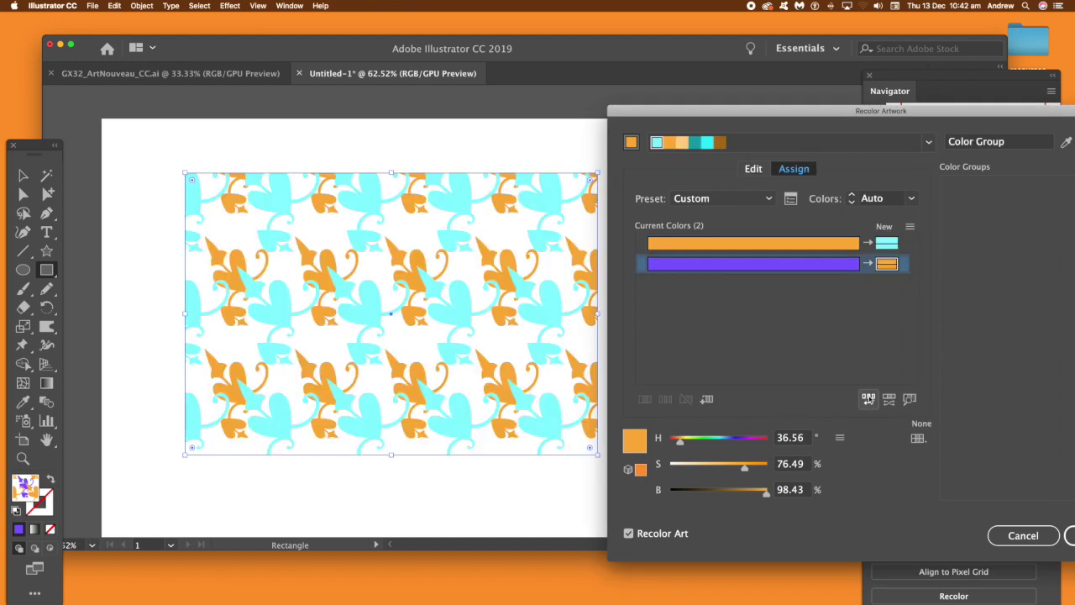
{"action": "left_click", "coordinate": [868, 398]}
{"action": "left_click", "coordinate": [869, 398]}
{"action": "left_click", "coordinate": [869, 399]}
{"action": "left_click", "coordinate": [868, 398]}
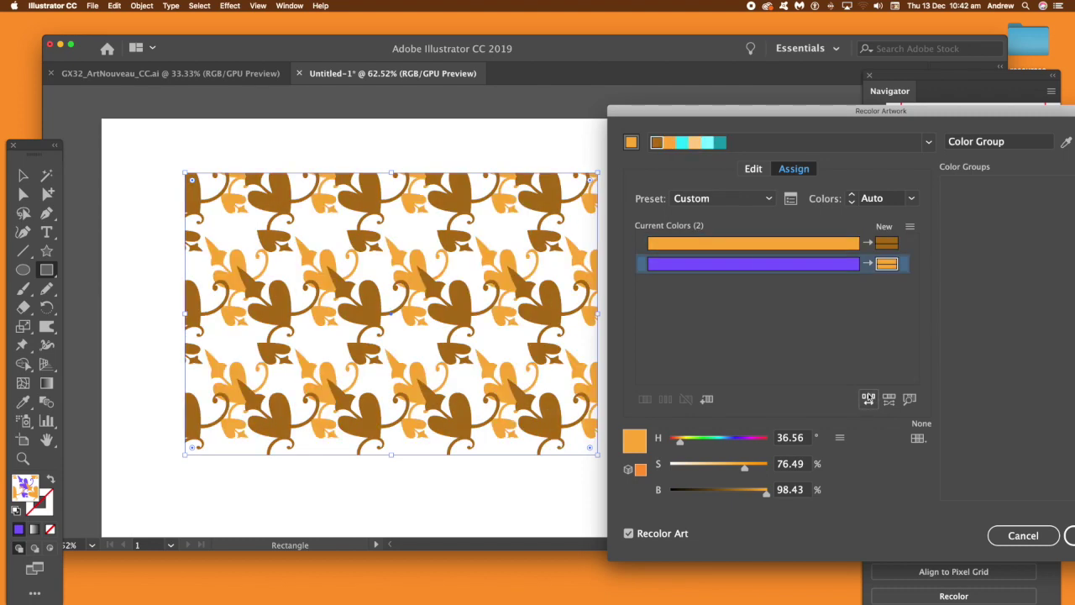
{"action": "left_click", "coordinate": [868, 398]}
{"action": "left_click", "coordinate": [869, 398]}
{"action": "left_click", "coordinate": [868, 398]}
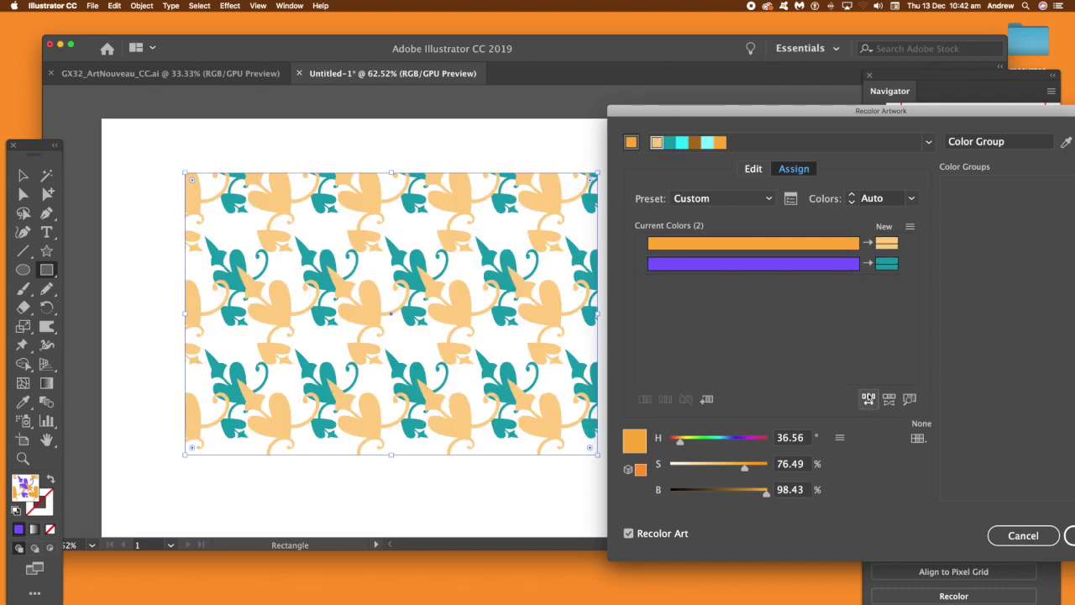
Switch to another harmony rule and reshuffle until the pattern is magenta and brown, then apply
{"action": "left_click", "coordinate": [928, 142]}
{"action": "left_click", "coordinate": [808, 369]}
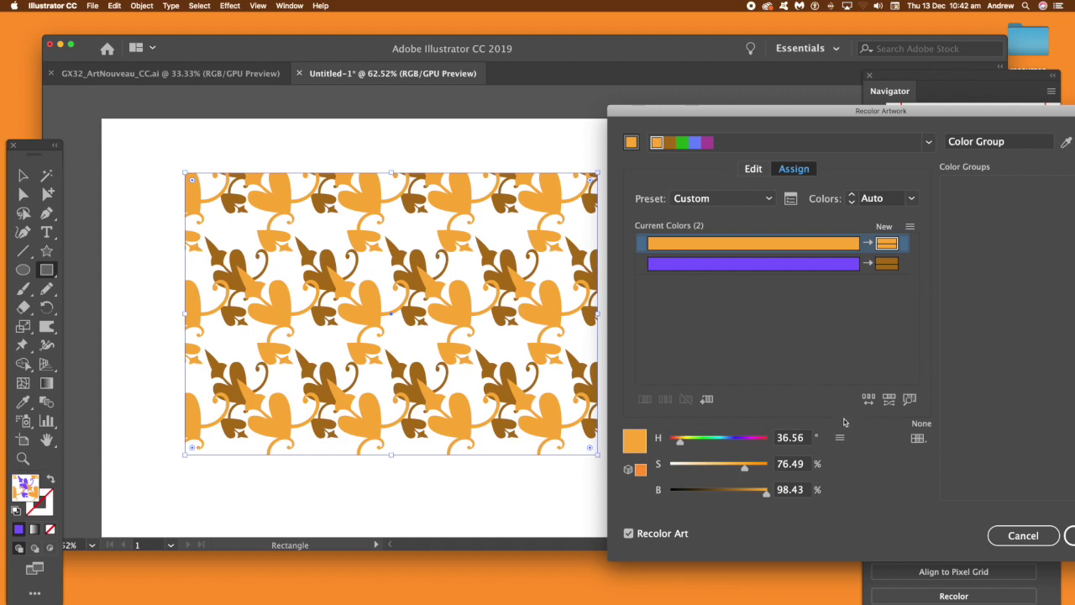
{"action": "left_click", "coordinate": [868, 398]}
{"action": "left_click", "coordinate": [868, 399]}
{"action": "left_click", "coordinate": [868, 399]}
{"action": "left_click", "coordinate": [868, 398]}
{"action": "left_click", "coordinate": [868, 398]}
{"action": "left_click", "coordinate": [868, 398]}
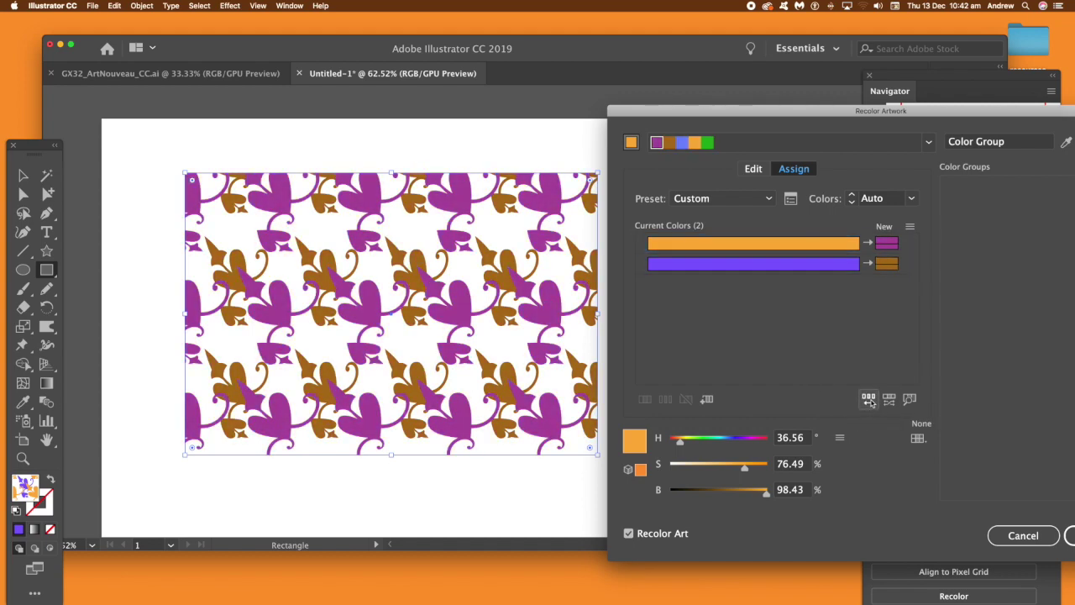
{"action": "left_click_drag", "start_coordinate": [985, 111], "coordinate": [831, 110]}
{"action": "left_click", "coordinate": [947, 536]}
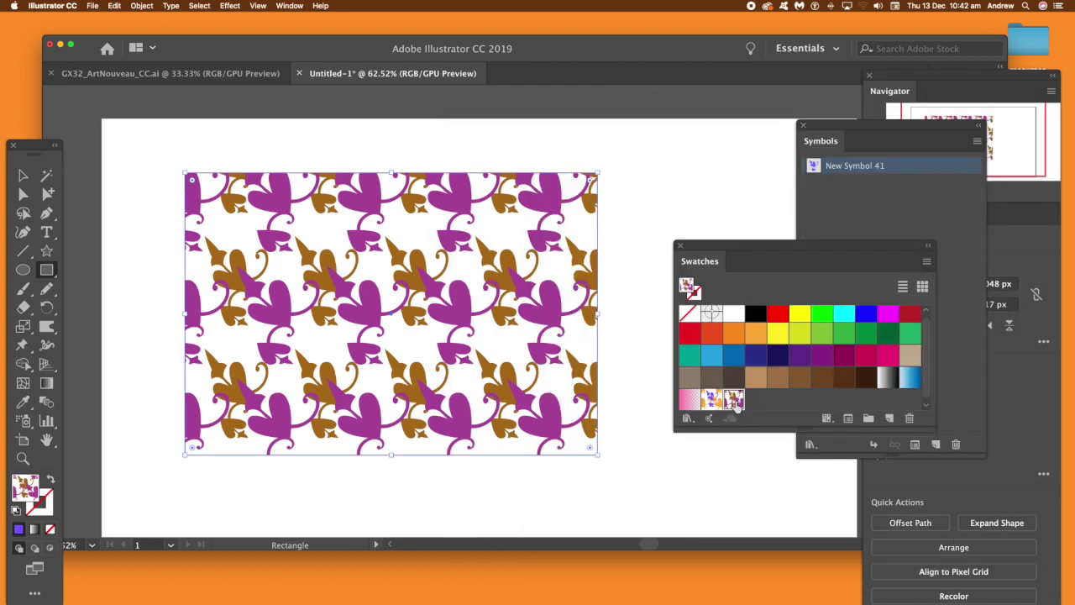
Bring up Adjust Color Balance for the pattern with Preview enabled
{"action": "left_click", "coordinate": [115, 6]}
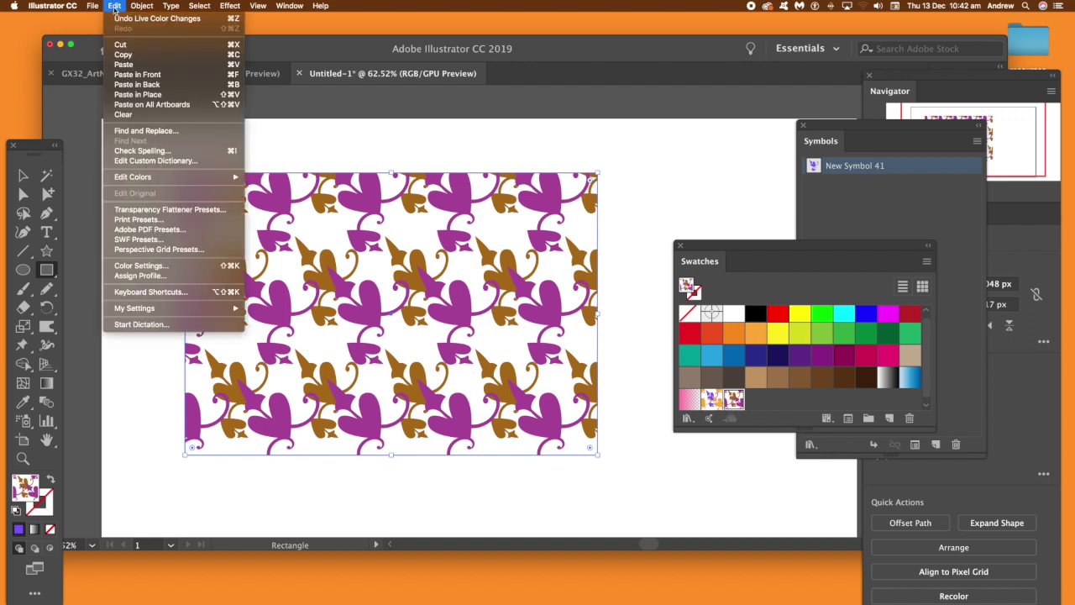
{"action": "left_click", "coordinate": [117, 6]}
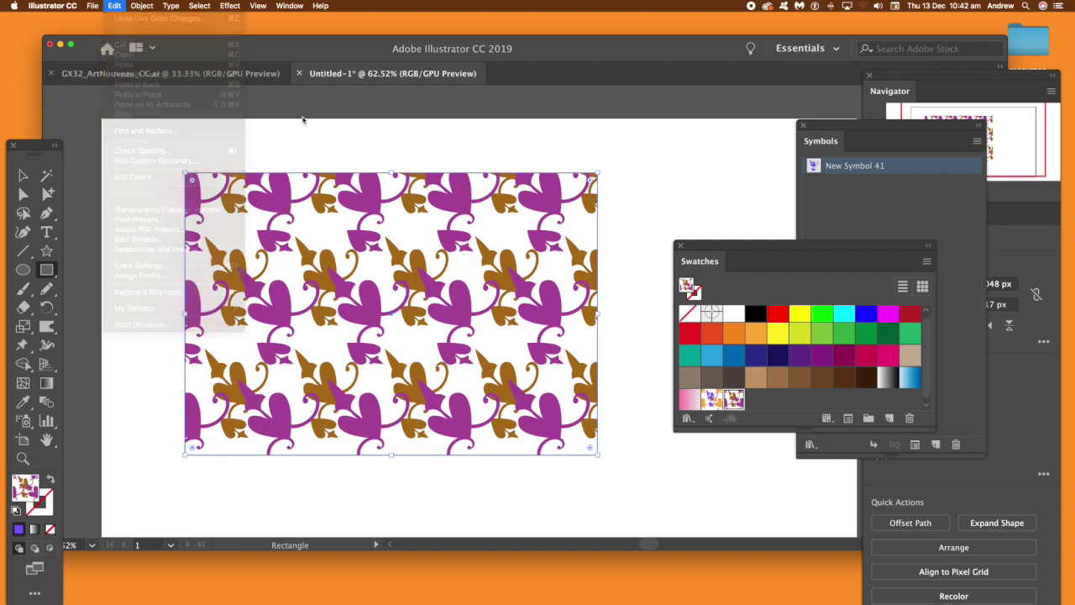
{"action": "left_click", "coordinate": [115, 6]}
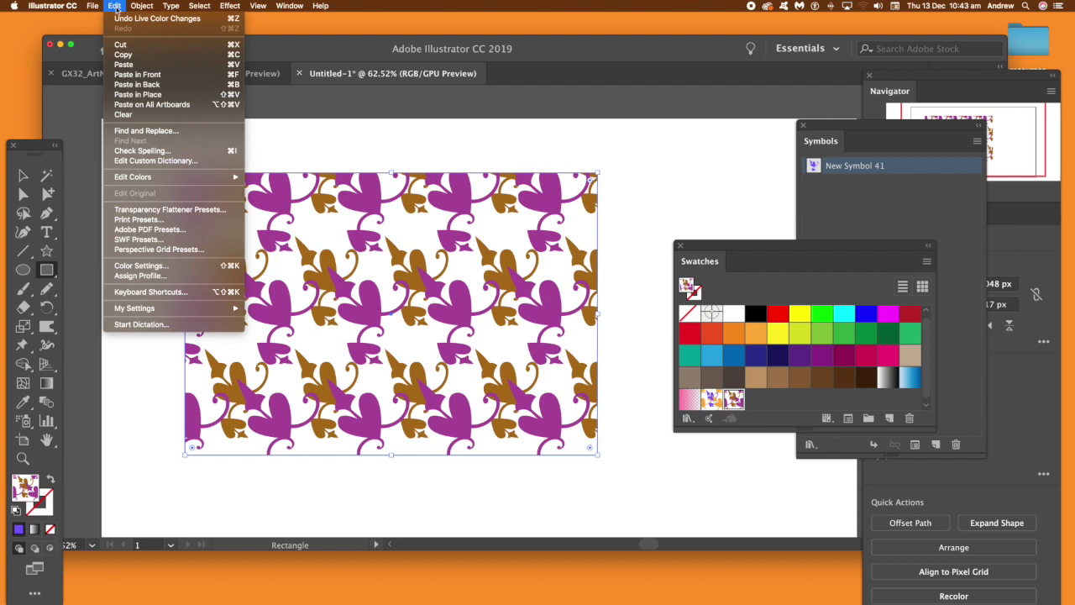
{"action": "mouse_move", "coordinate": [155, 177]}
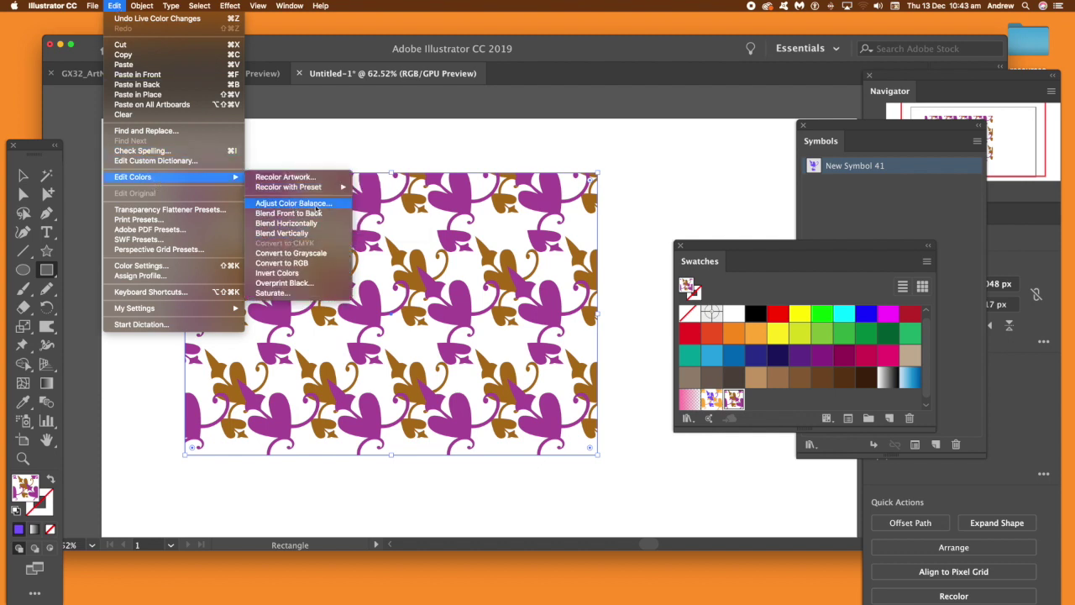
{"action": "left_click", "coordinate": [315, 207]}
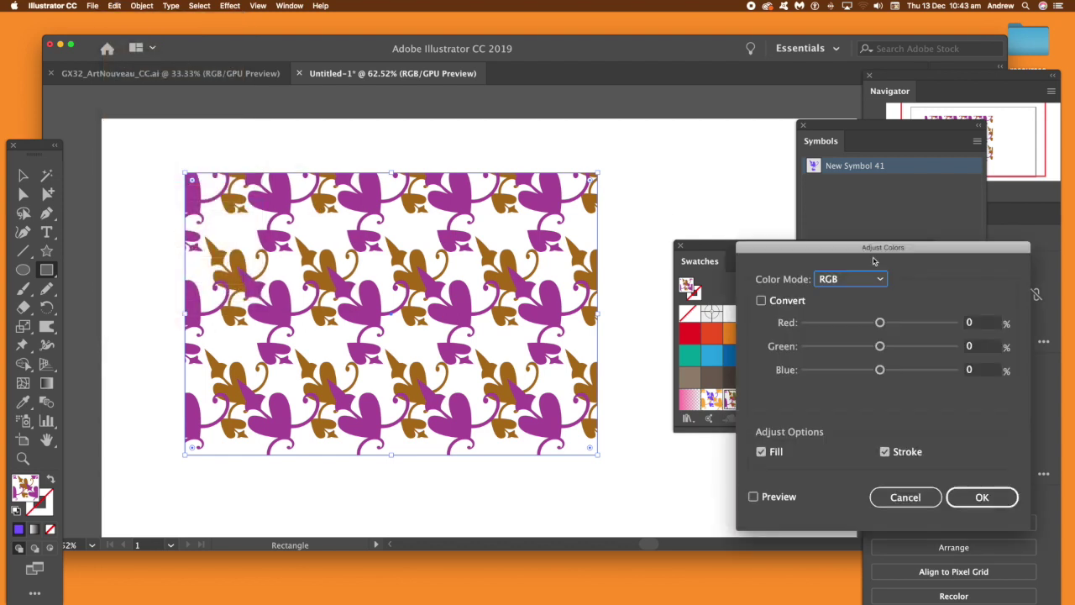
{"action": "left_click_drag", "start_coordinate": [852, 254], "coordinate": [878, 170]}
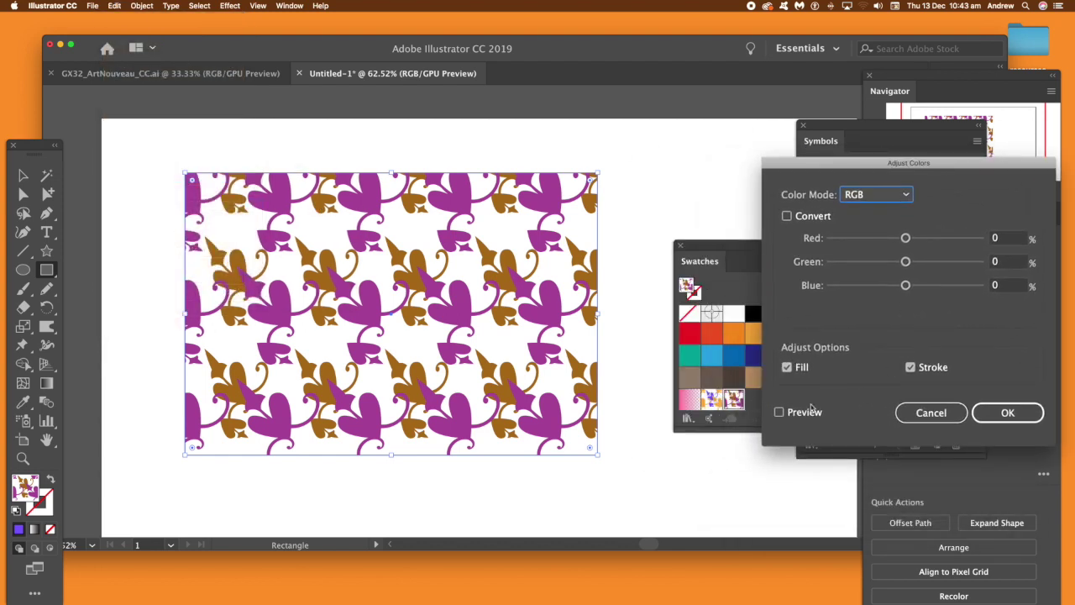
{"action": "left_click", "coordinate": [779, 413]}
Set the colour balance to Red −18, Green 38, Blue 39 and apply it
{"action": "left_click_drag", "start_coordinate": [939, 237], "coordinate": [893, 242]}
{"action": "left_click", "coordinate": [934, 263]}
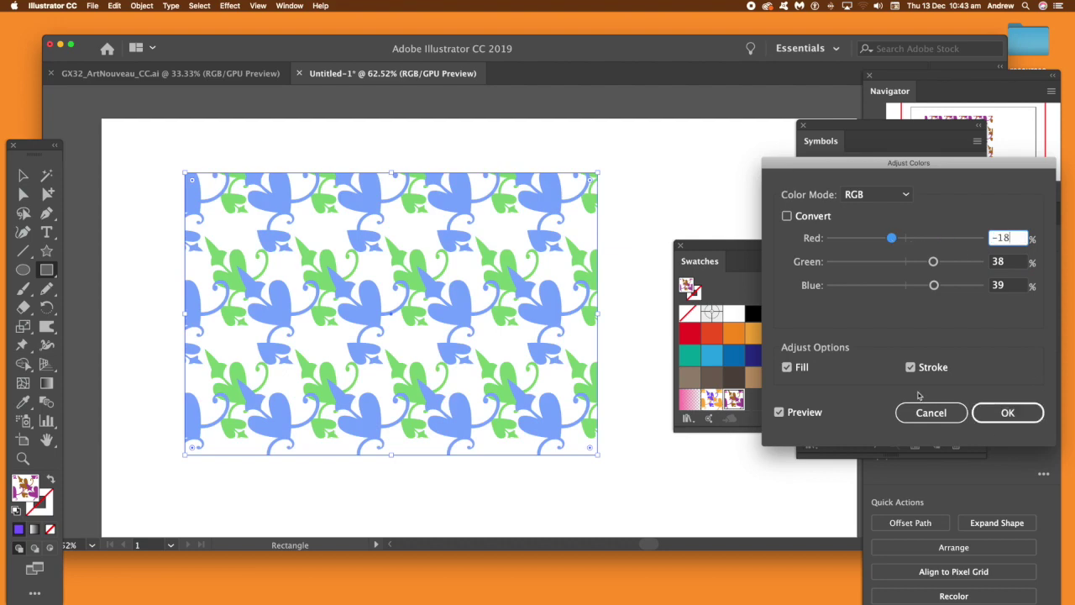
{"action": "left_click", "coordinate": [1021, 415]}
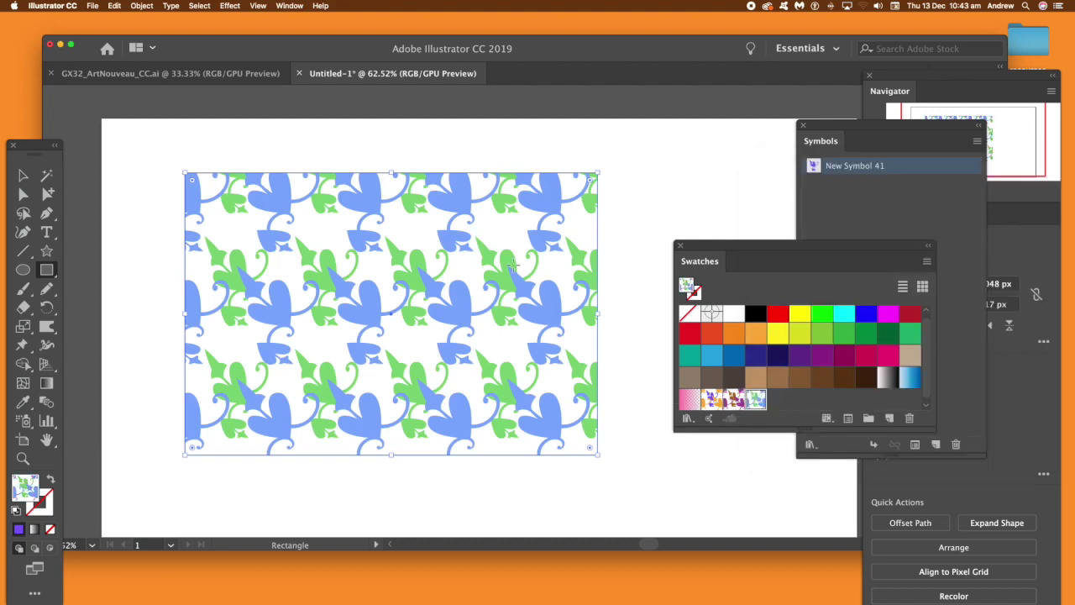
{"action": "left_click", "coordinate": [142, 6]}
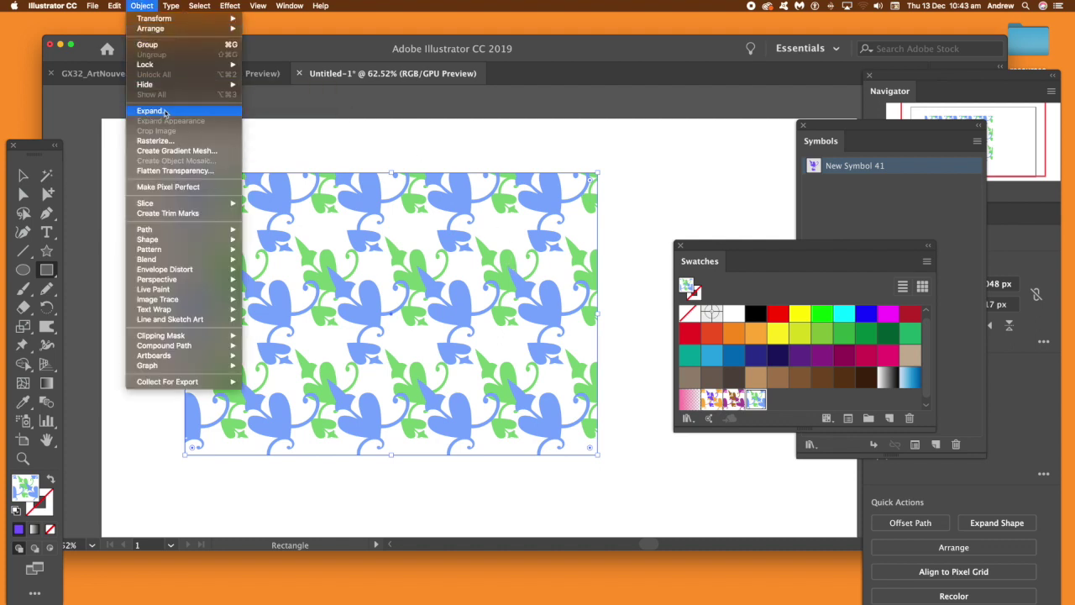
Saturate the blue-green pattern at 73% intensity with Preview on and apply it
{"action": "mouse_move", "coordinate": [115, 5]}
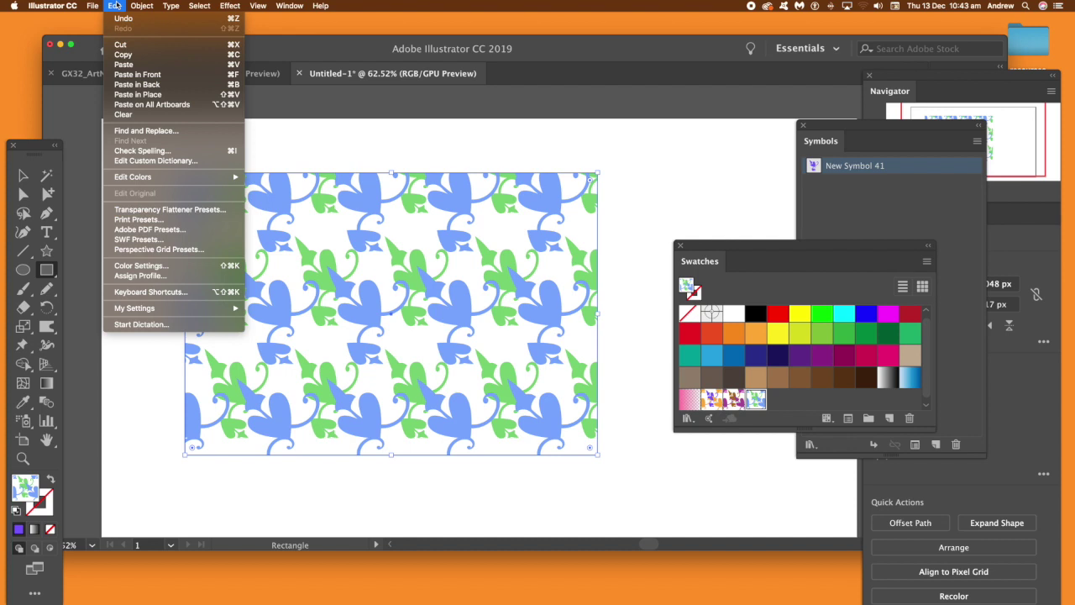
{"action": "mouse_move", "coordinate": [148, 179]}
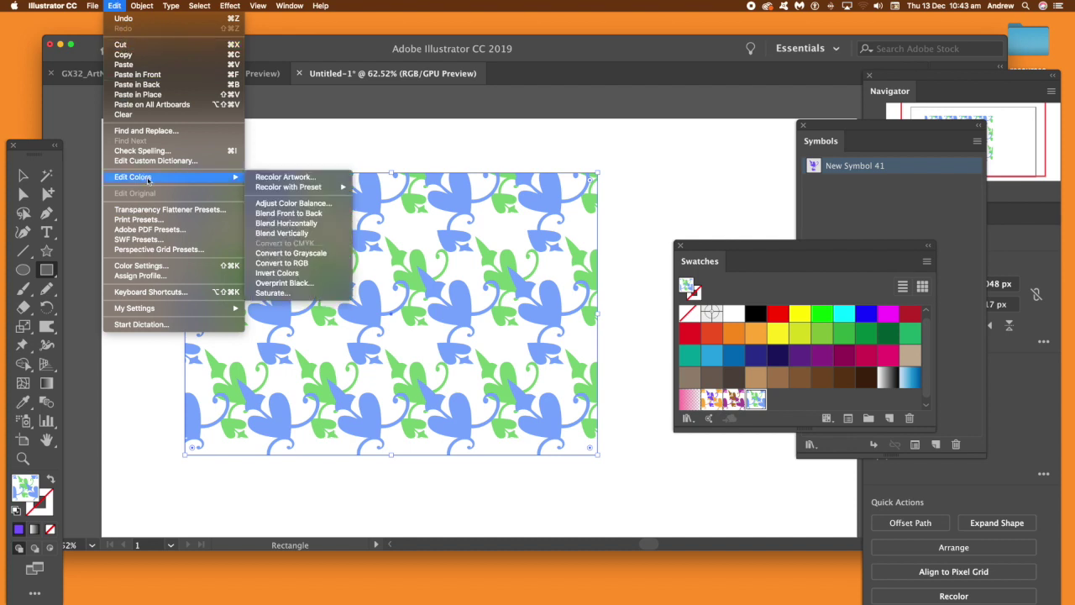
{"action": "left_click", "coordinate": [280, 293]}
{"action": "left_click_drag", "start_coordinate": [592, 312], "coordinate": [620, 309]}
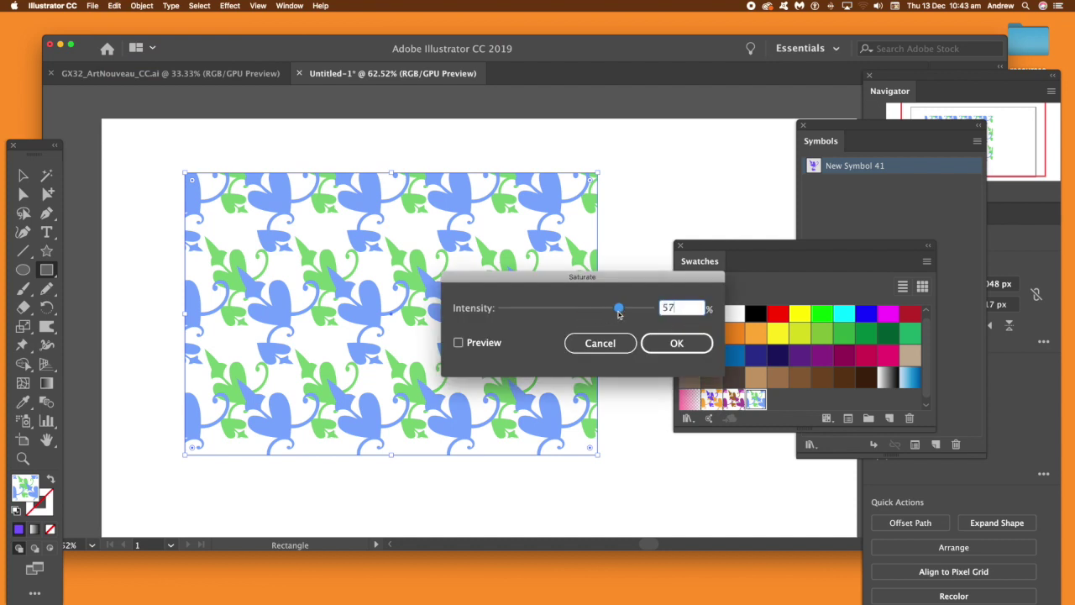
{"action": "left_click", "coordinate": [460, 343]}
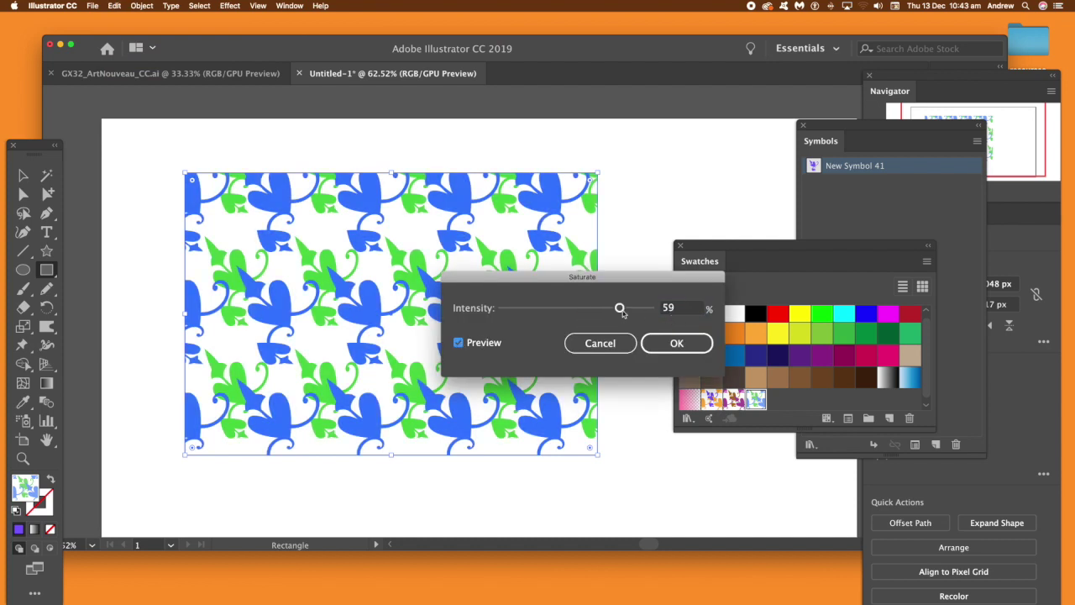
{"action": "left_click_drag", "start_coordinate": [619, 308], "coordinate": [630, 309]}
{"action": "left_click", "coordinate": [677, 343]}
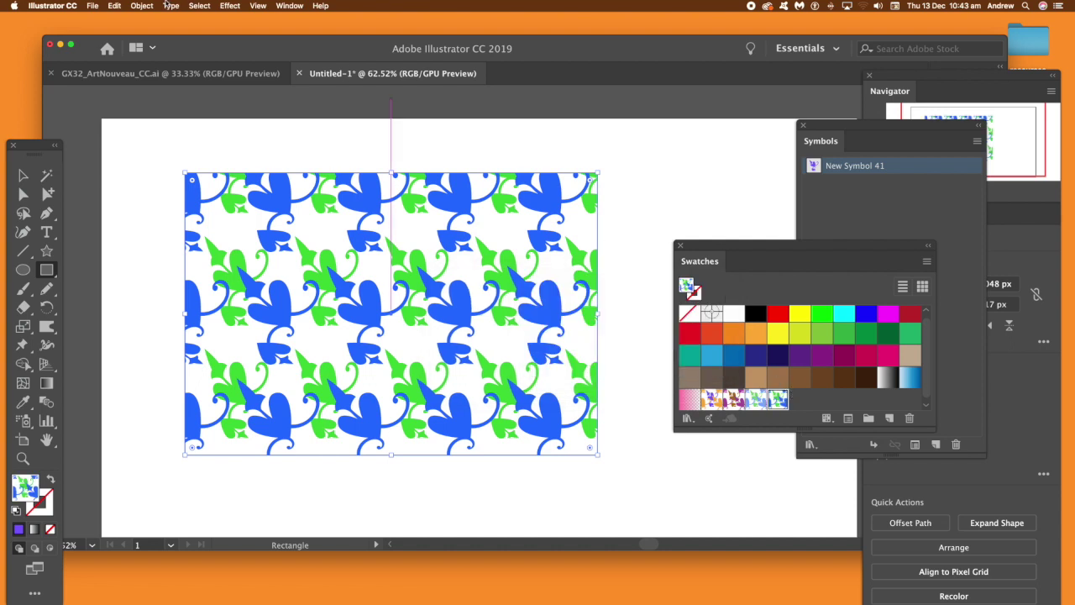
Invert the pattern's colours with Edit Colors > Invert
{"action": "left_click", "coordinate": [114, 6]}
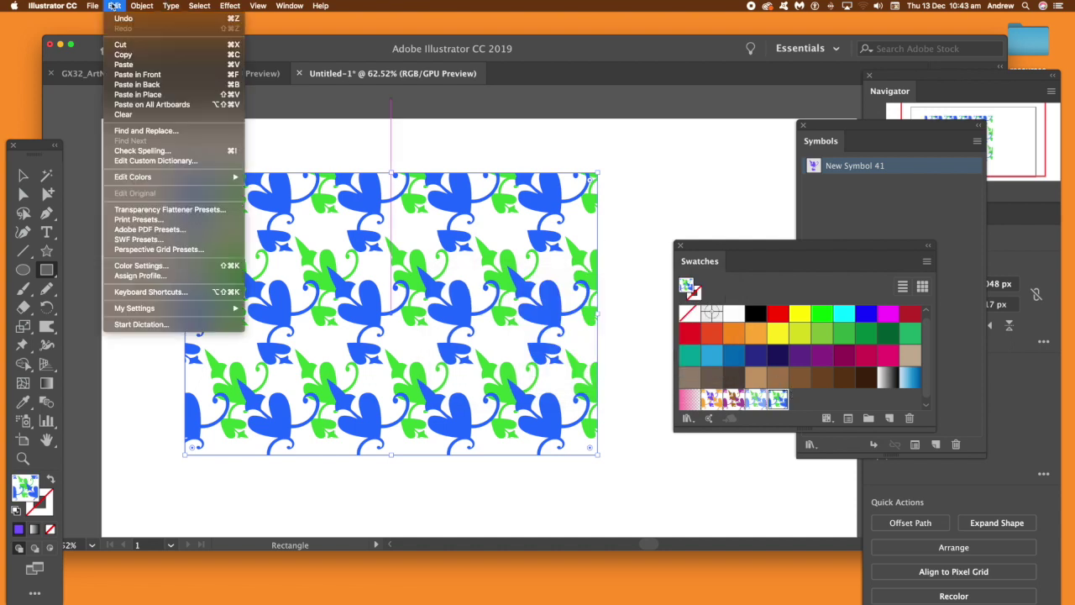
{"action": "mouse_move", "coordinate": [155, 178]}
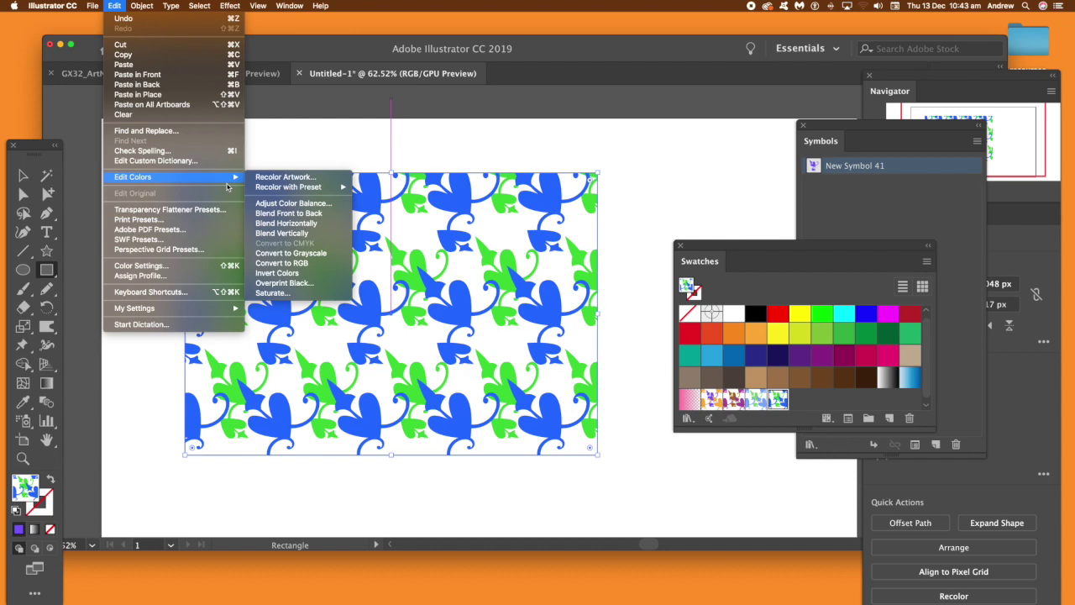
{"action": "left_click", "coordinate": [288, 274]}
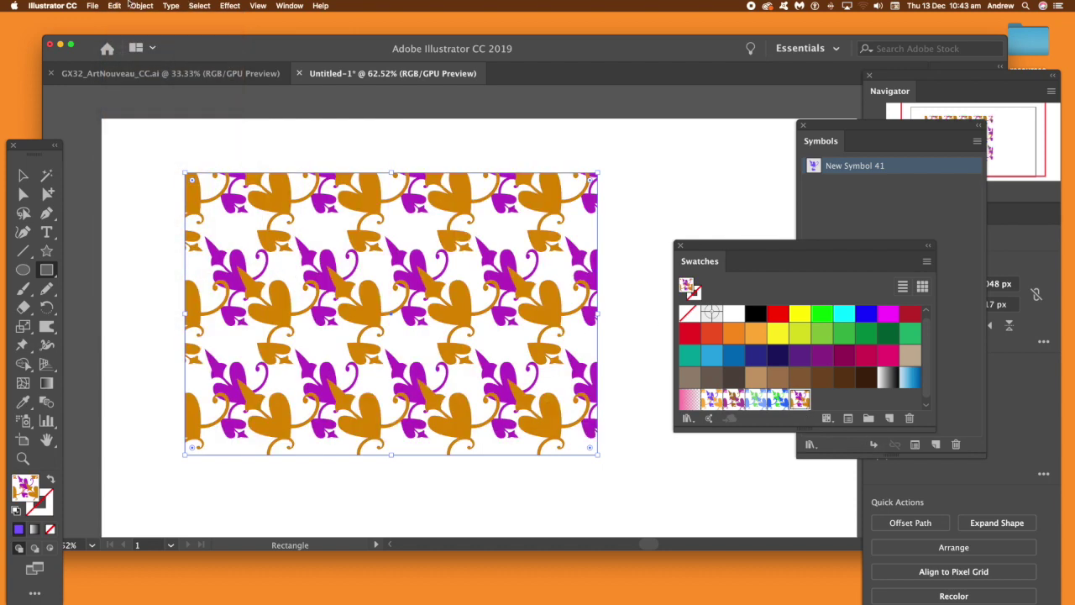
Convert the pattern to grayscale, then refill the rectangle with the original New Pattern 2
{"action": "left_click", "coordinate": [116, 6]}
{"action": "mouse_move", "coordinate": [151, 178]}
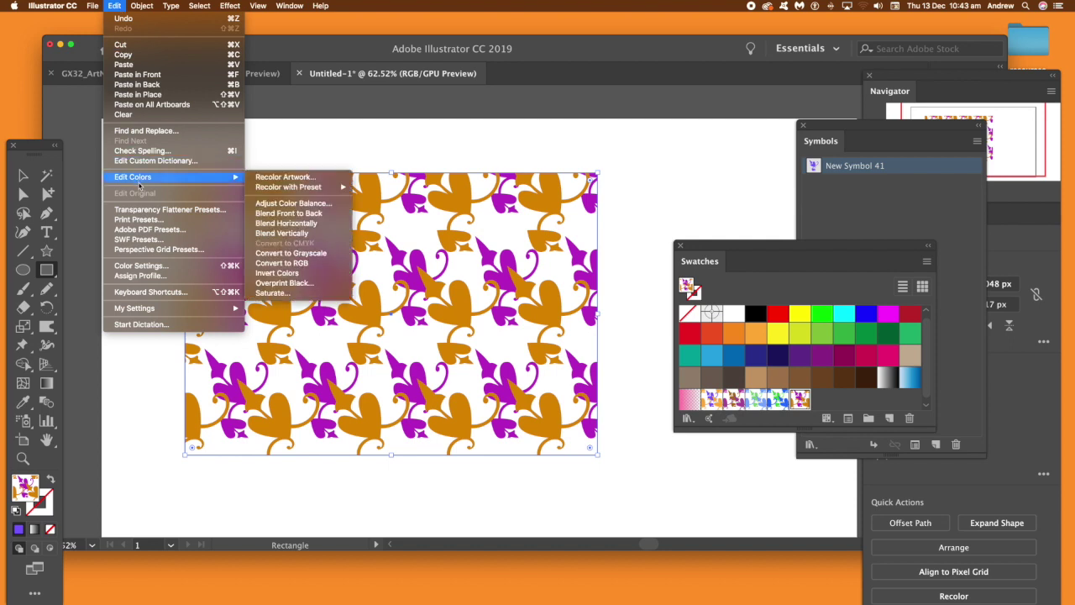
{"action": "left_click", "coordinate": [316, 256]}
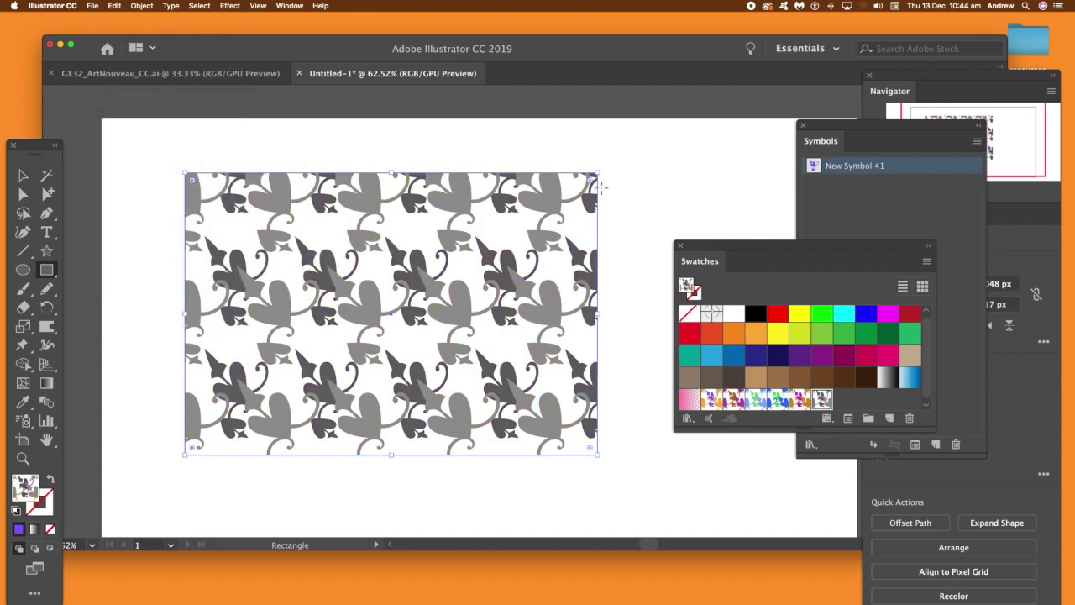
{"action": "left_click", "coordinate": [713, 400]}
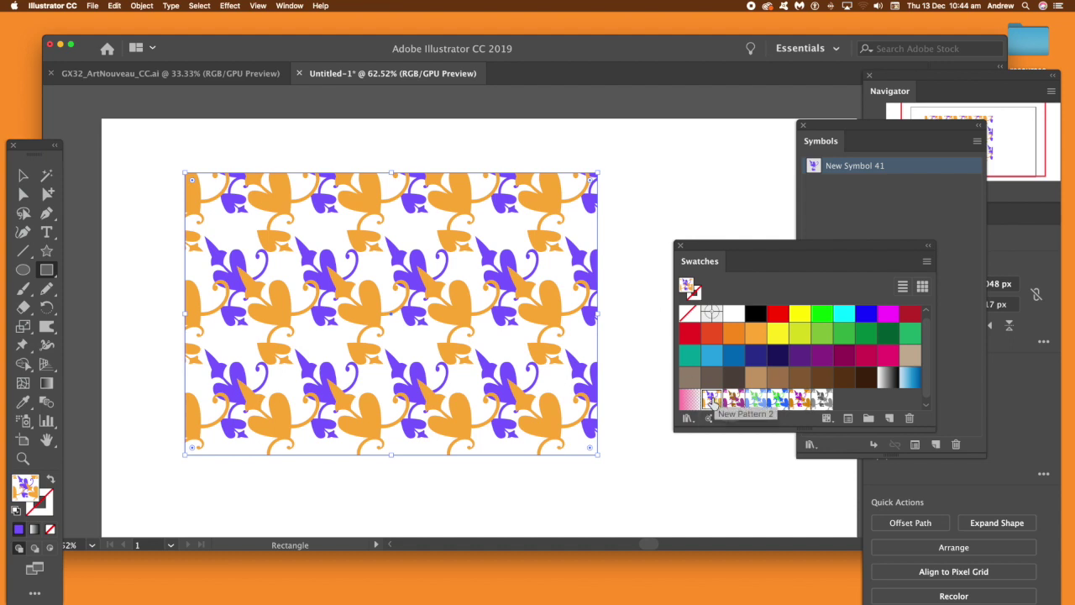
Edit the pattern tile, moving the purple shape and colouring it red
{"action": "left_click", "coordinate": [143, 6]}
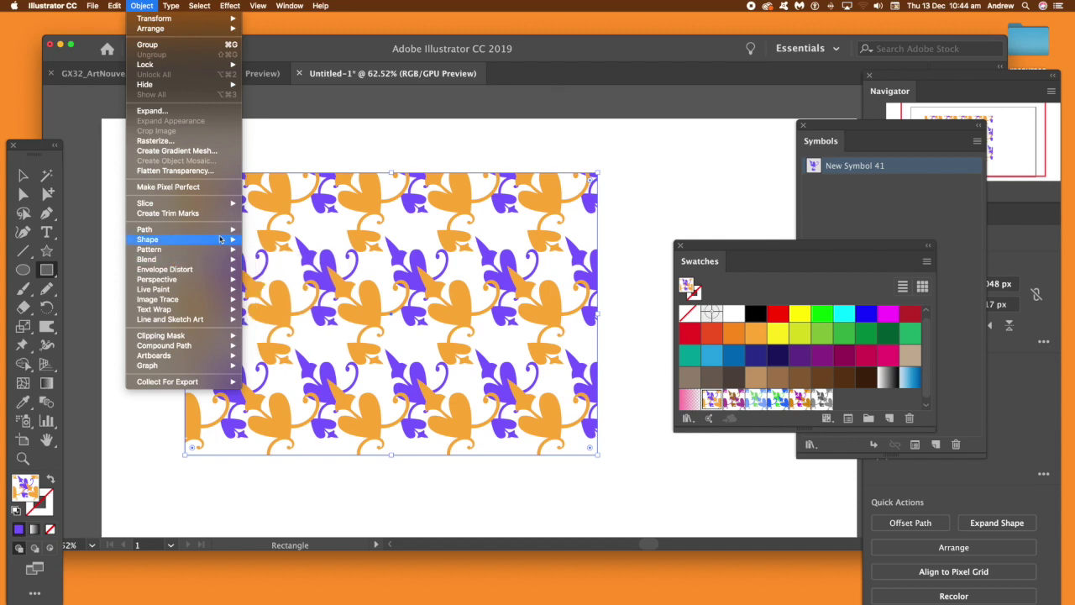
{"action": "mouse_move", "coordinate": [184, 251]}
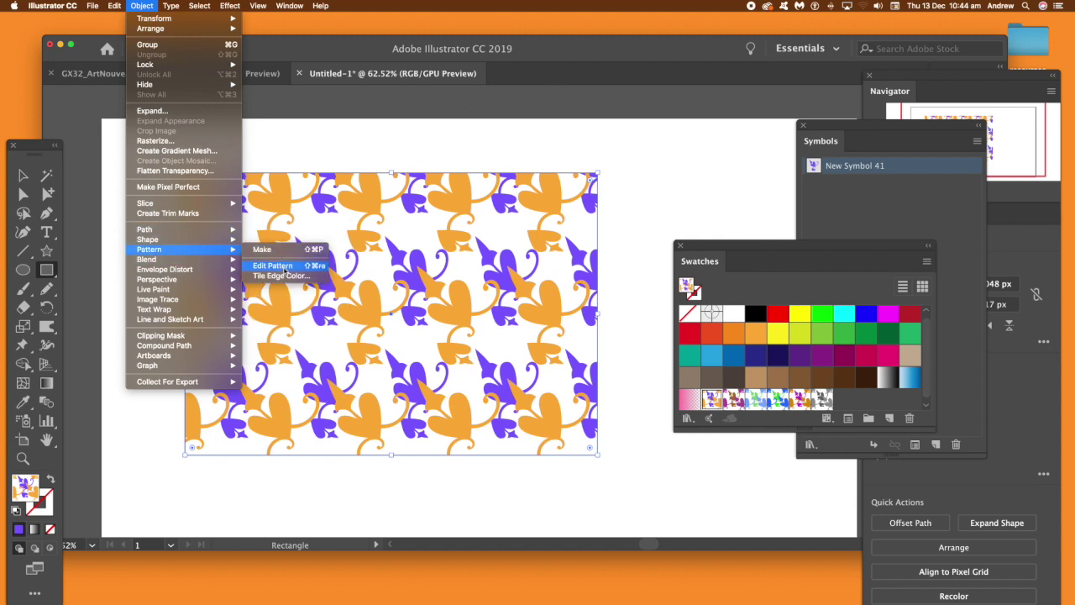
{"action": "left_click", "coordinate": [286, 267]}
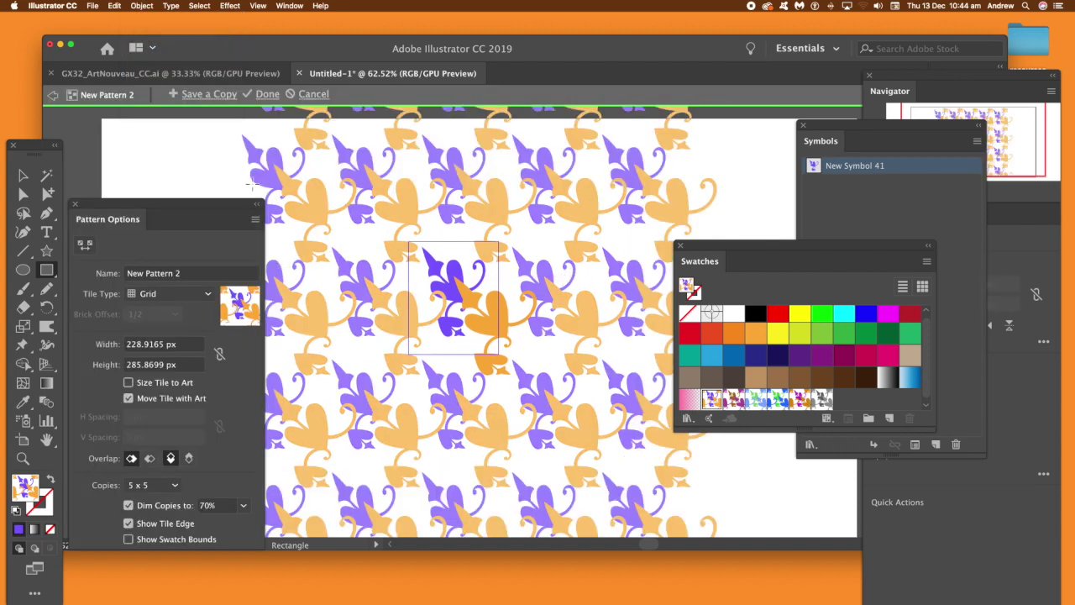
{"action": "left_click", "coordinate": [24, 177]}
{"action": "left_click", "coordinate": [445, 286]}
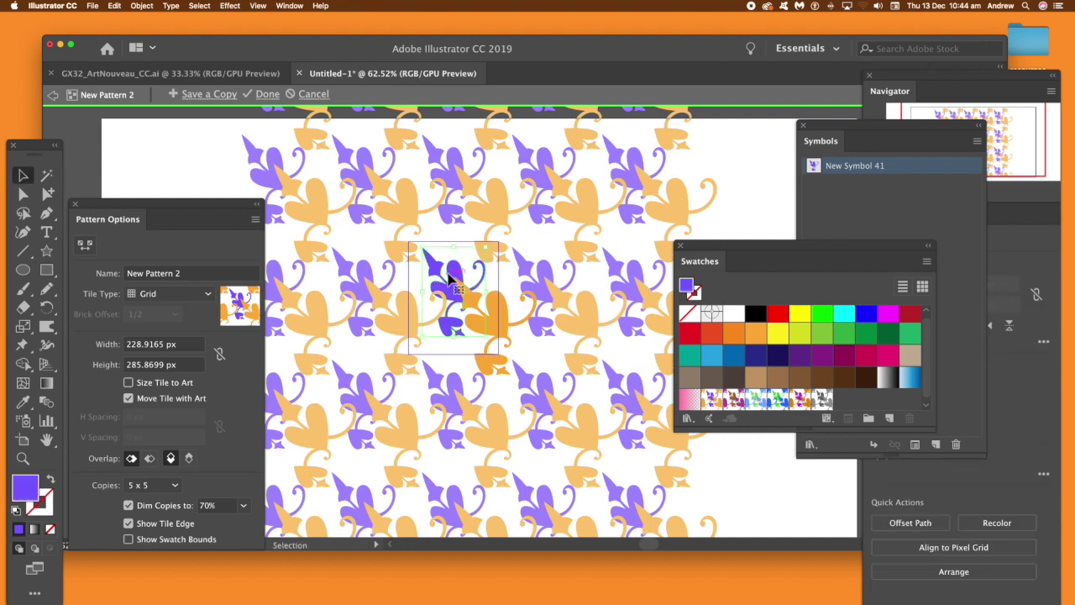
{"action": "mouse_move", "coordinate": [422, 250]}
{"action": "left_mouse_down"}
{"action": "mouse_move", "coordinate": [470, 270]}
{"action": "mouse_move", "coordinate": [445, 281]}
{"action": "mouse_move", "coordinate": [432, 269]}
{"action": "mouse_move", "coordinate": [438, 259]}
{"action": "left_mouse_up"}
{"action": "left_click", "coordinate": [689, 336]}
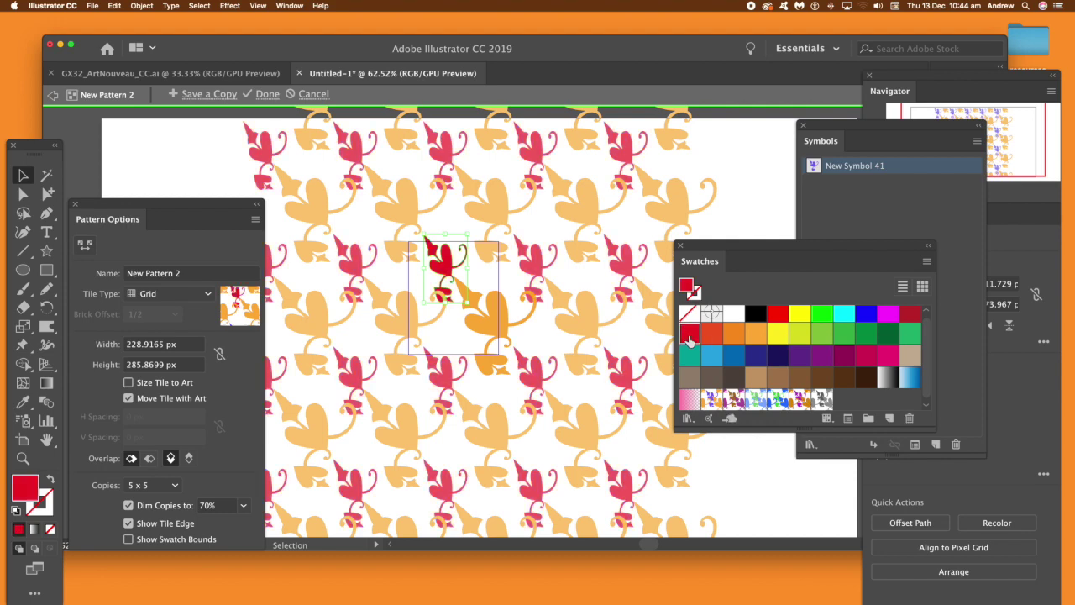
Colour the orange leaf green, rotate it about 26 degrees, and move it up in the tile
{"action": "left_click_drag", "start_coordinate": [491, 315], "coordinate": [512, 336]}
{"action": "left_click", "coordinate": [482, 306]}
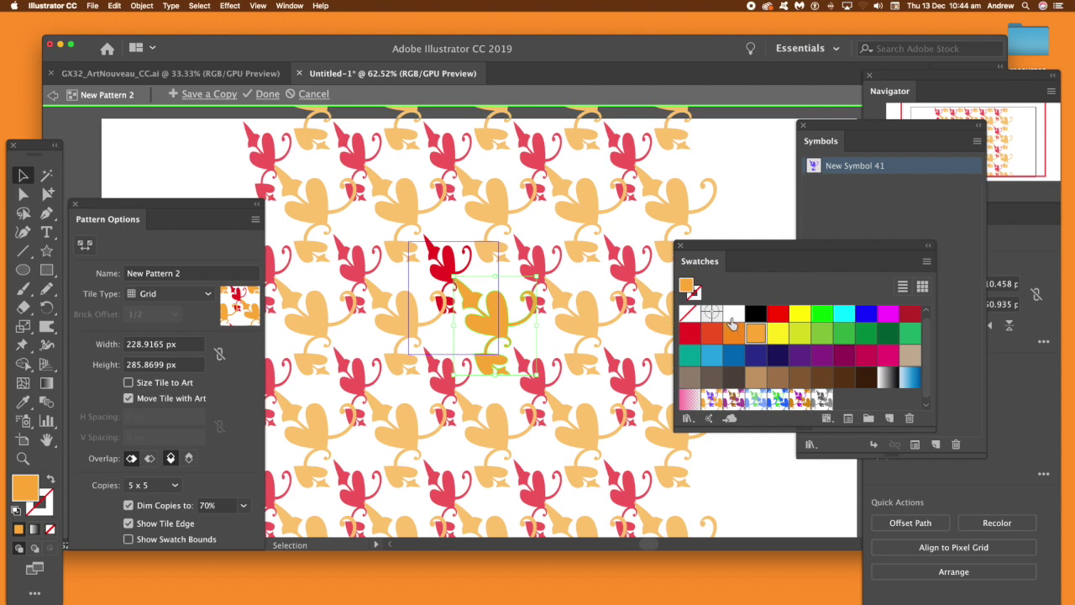
{"action": "left_click", "coordinate": [910, 334]}
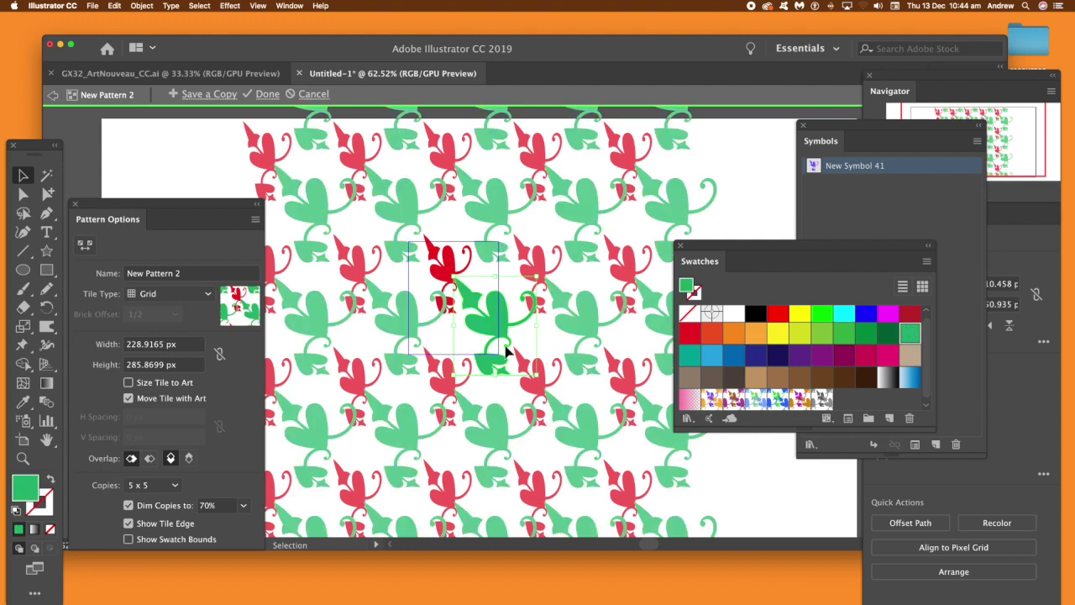
{"action": "left_click_drag", "start_coordinate": [535, 372], "coordinate": [483, 232]}
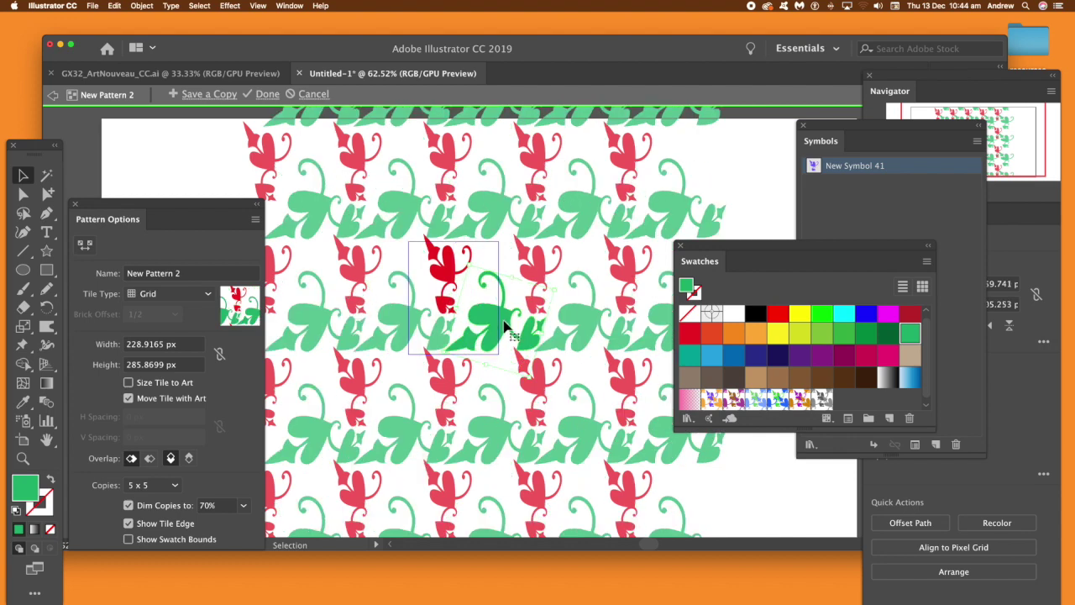
{"action": "left_click_drag", "start_coordinate": [504, 326], "coordinate": [485, 311]}
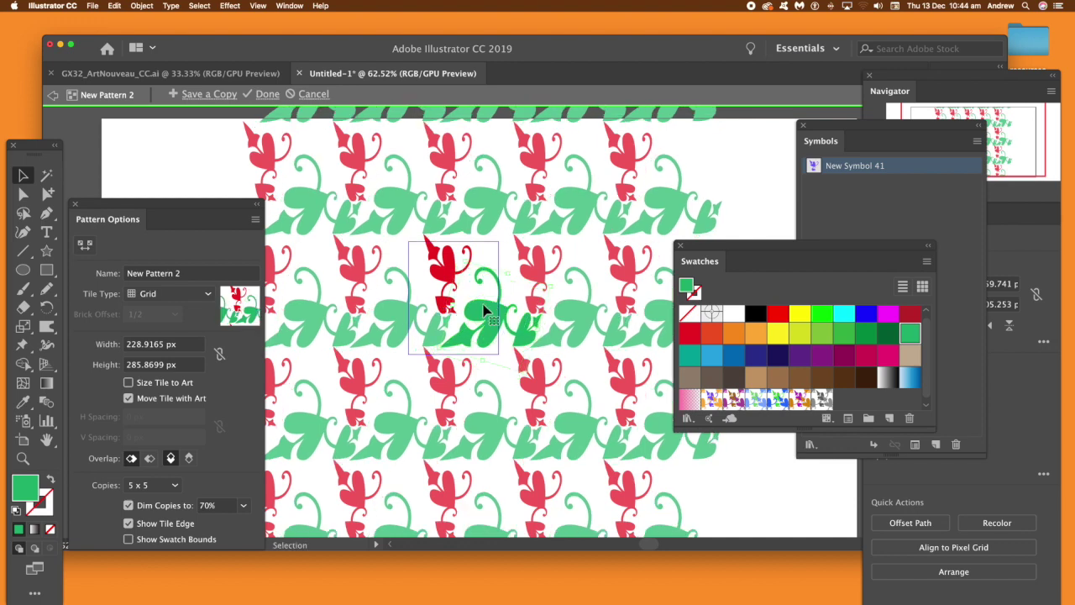
Save the reworked tile as a new pattern swatch and finish pattern editing
{"action": "left_click", "coordinate": [206, 98]}
{"action": "left_click", "coordinate": [710, 356]}
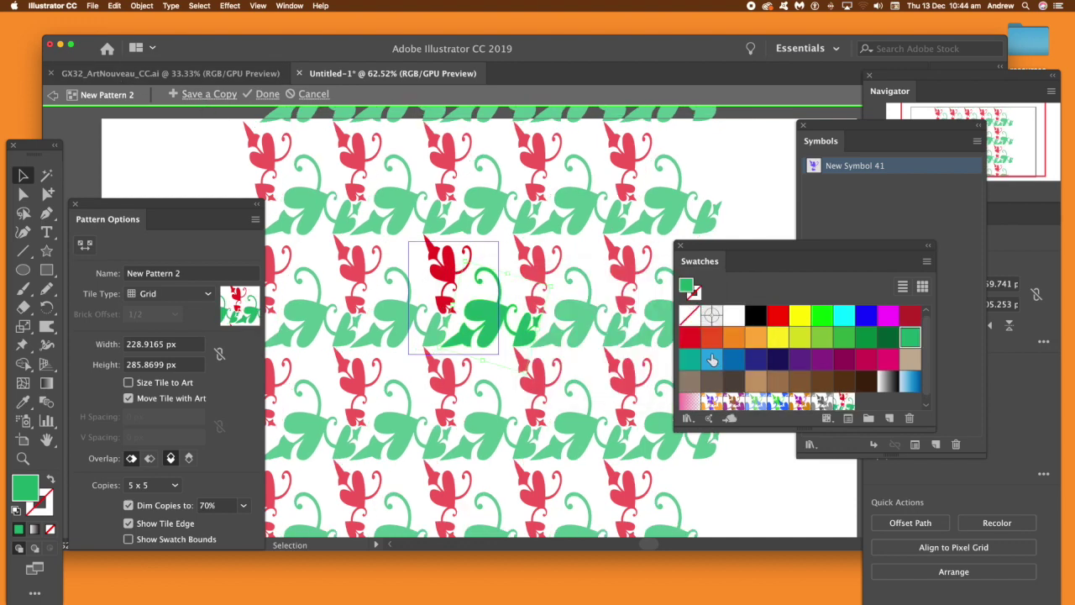
{"action": "left_click", "coordinate": [255, 95]}
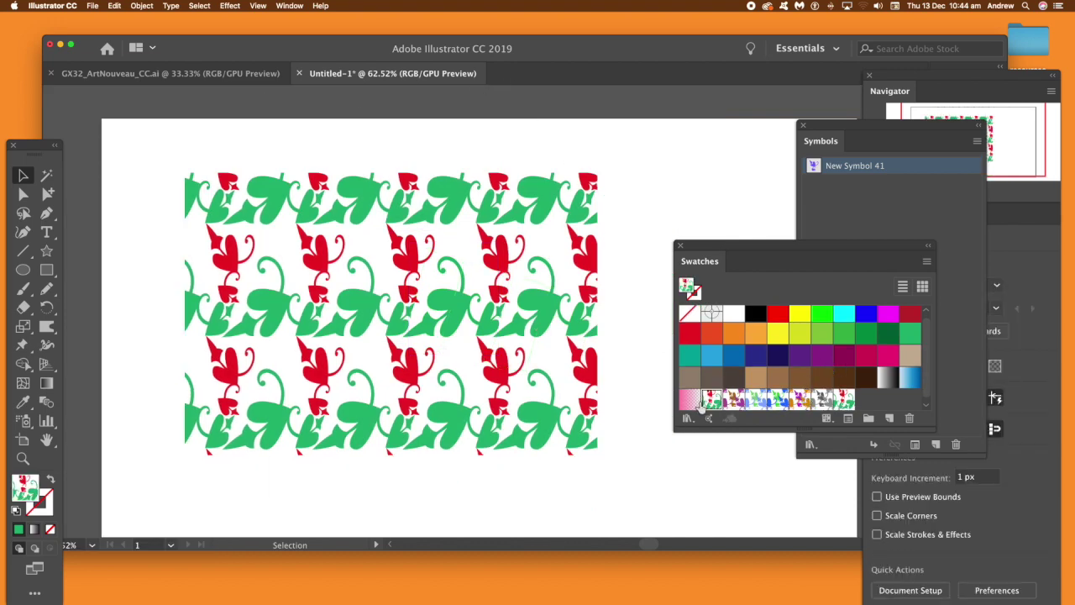
Replace the rectangle with a large star filled with the purple-and-brown pattern swatch
{"action": "left_click", "coordinate": [339, 223]}
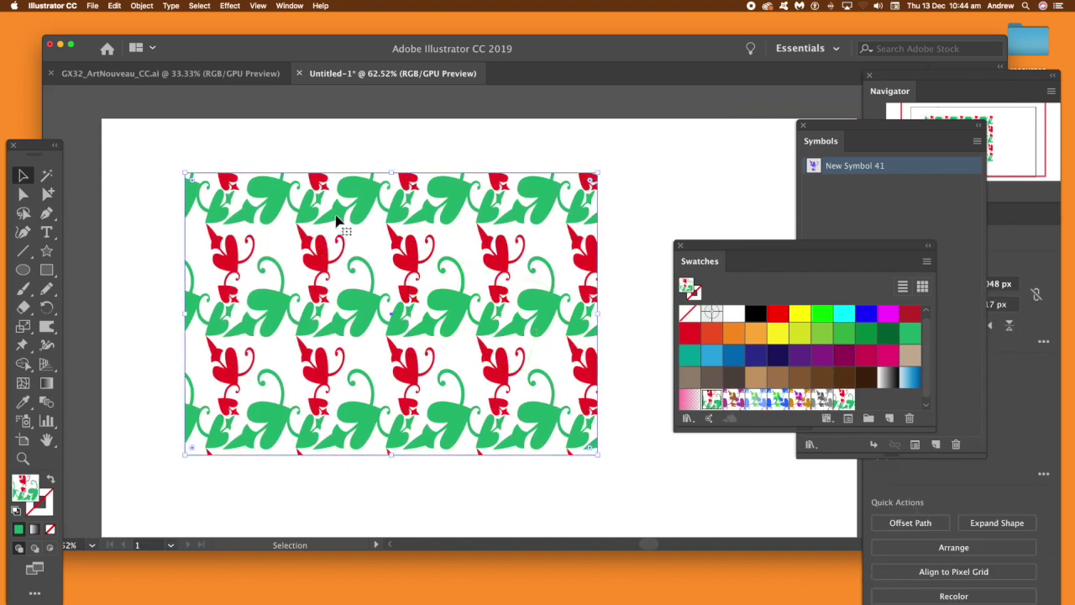
{"action": "key", "text": "Delete"}
{"action": "left_click", "coordinate": [47, 250]}
{"action": "left_click_drag", "start_coordinate": [345, 223], "coordinate": [477, 344]}
{"action": "left_click", "coordinate": [800, 399]}
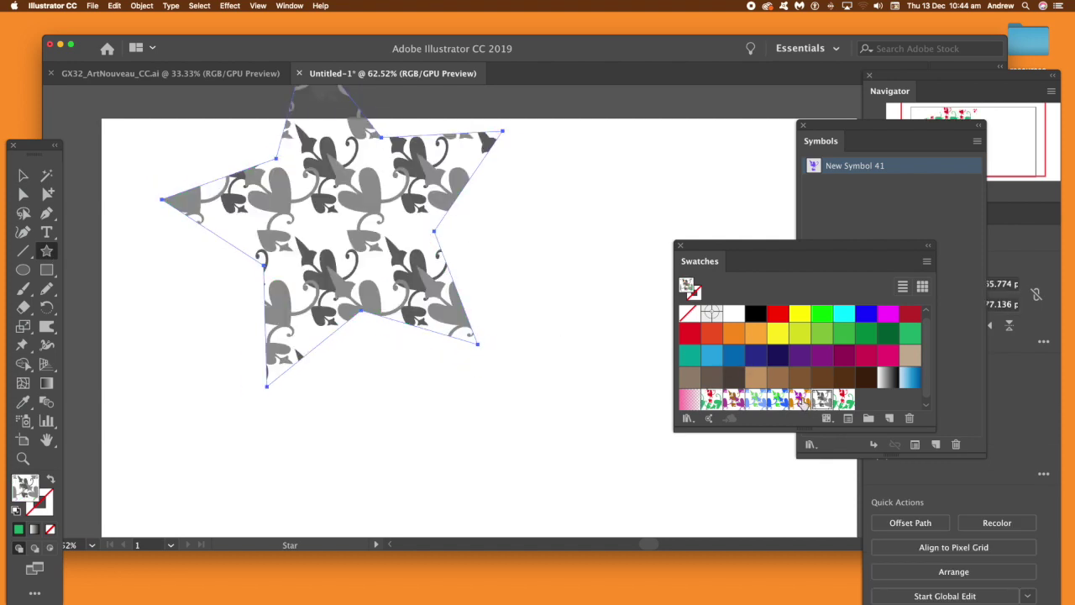
{"action": "left_click", "coordinate": [775, 400]}
{"action": "left_click", "coordinate": [733, 399]}
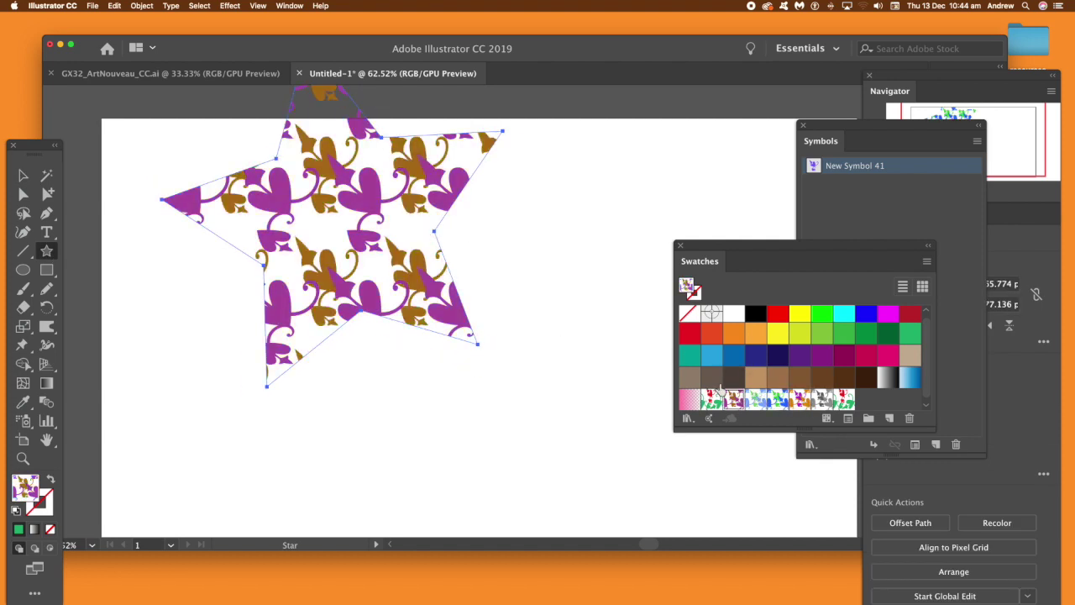
Bring up Recolor Artwork from Edit > Edit Colors for the star's pattern
{"action": "left_click", "coordinate": [116, 6]}
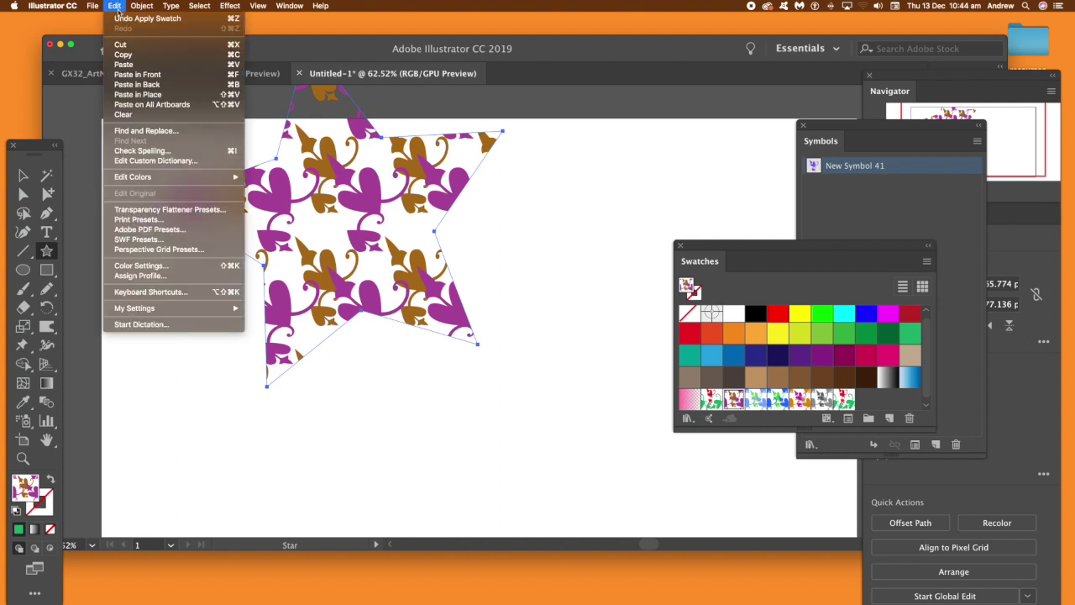
{"action": "mouse_move", "coordinate": [227, 177]}
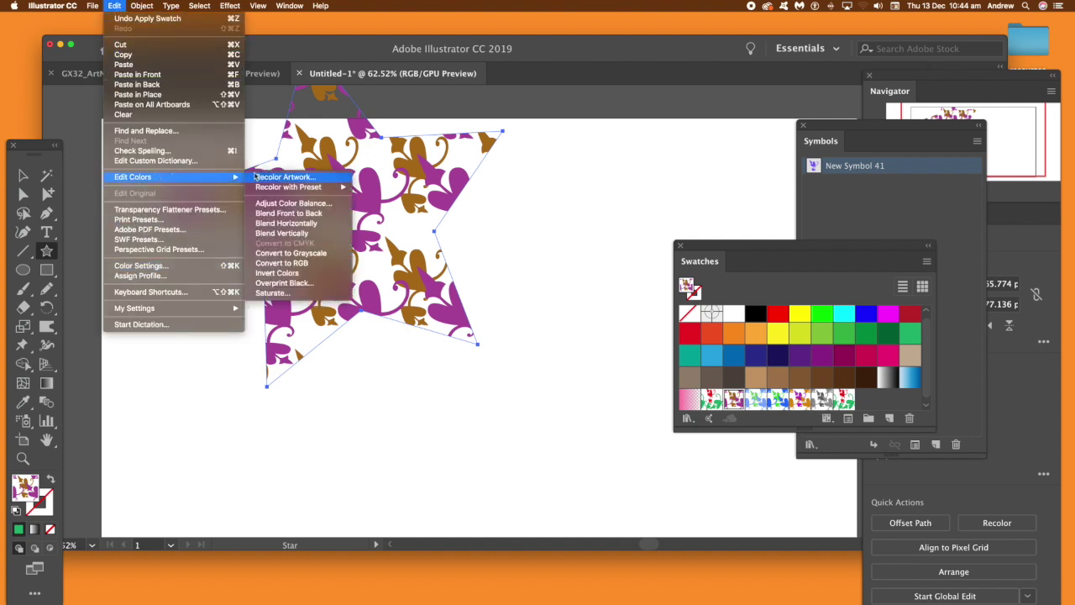
{"action": "mouse_move", "coordinate": [269, 191]}
{"action": "left_click", "coordinate": [273, 178]}
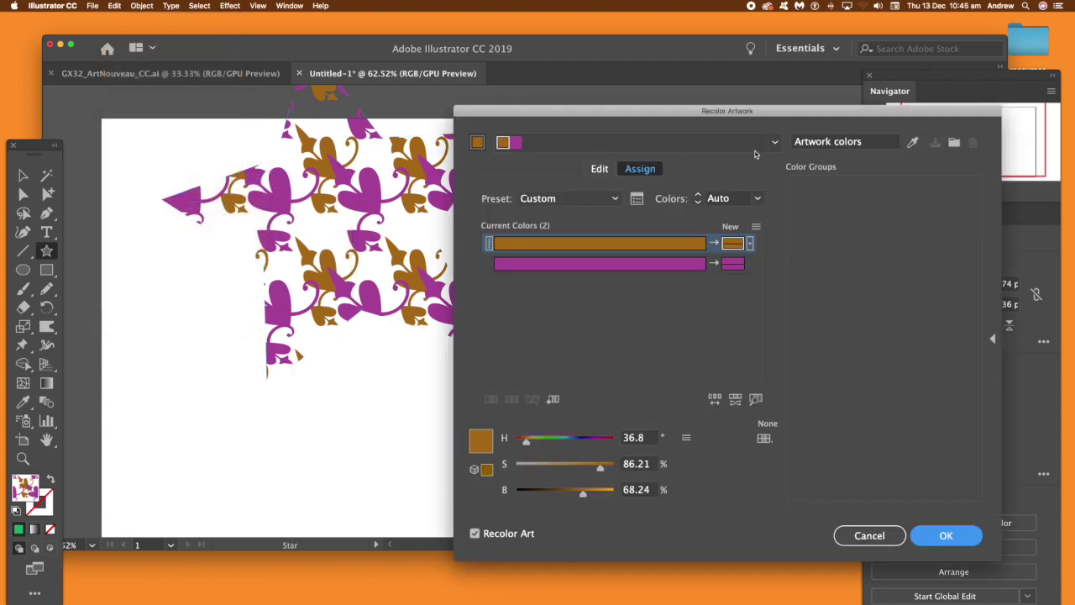
Apply the Split Complementary harmony and shuffle its colours until the star pattern turns light and dark brown
{"action": "left_click", "coordinate": [773, 142]}
{"action": "left_click", "coordinate": [700, 221]}
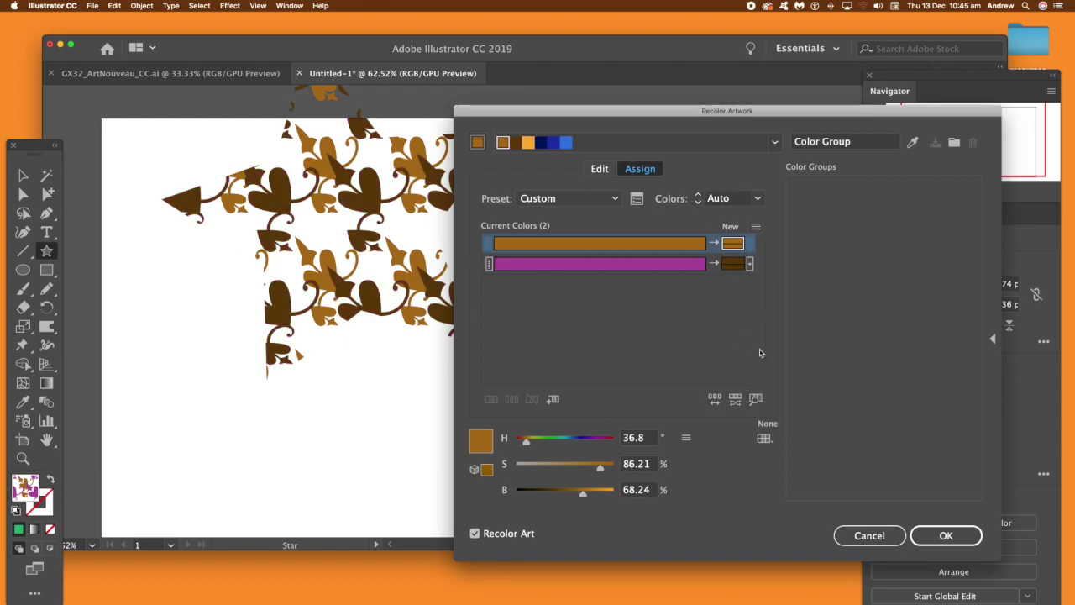
{"action": "left_click", "coordinate": [715, 400]}
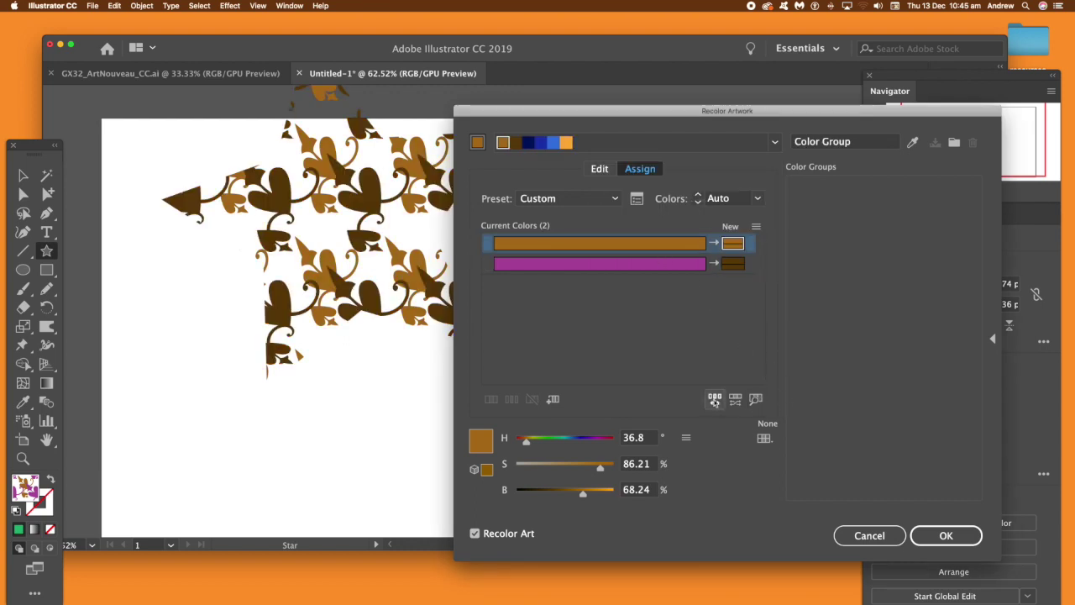